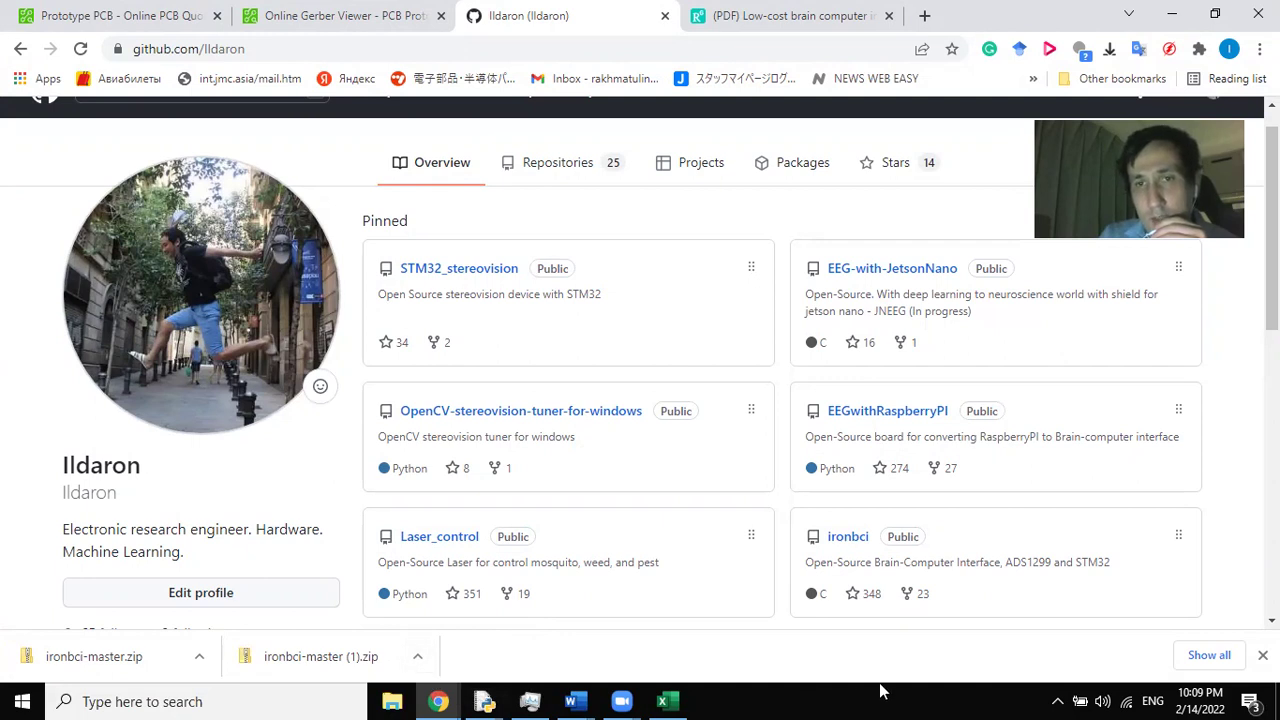
- Open the pinned ironbci repository and display its code clone and download options
click(847, 540)
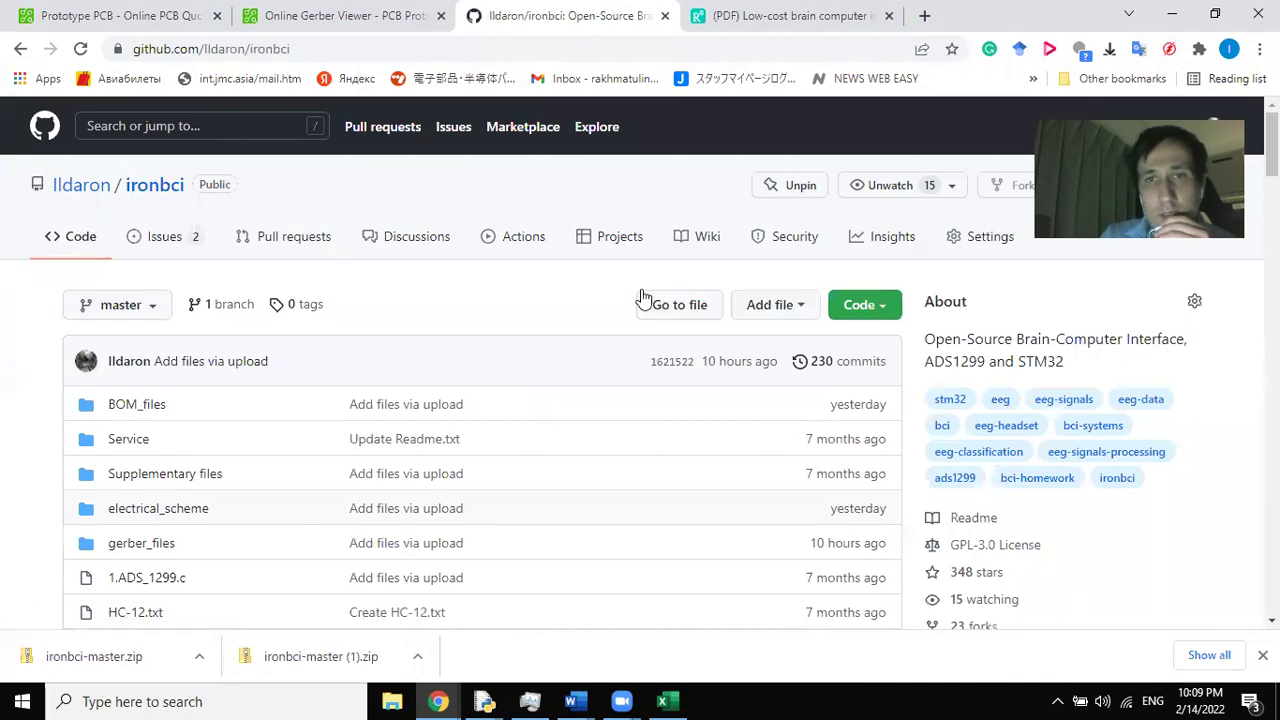
click(882, 310)
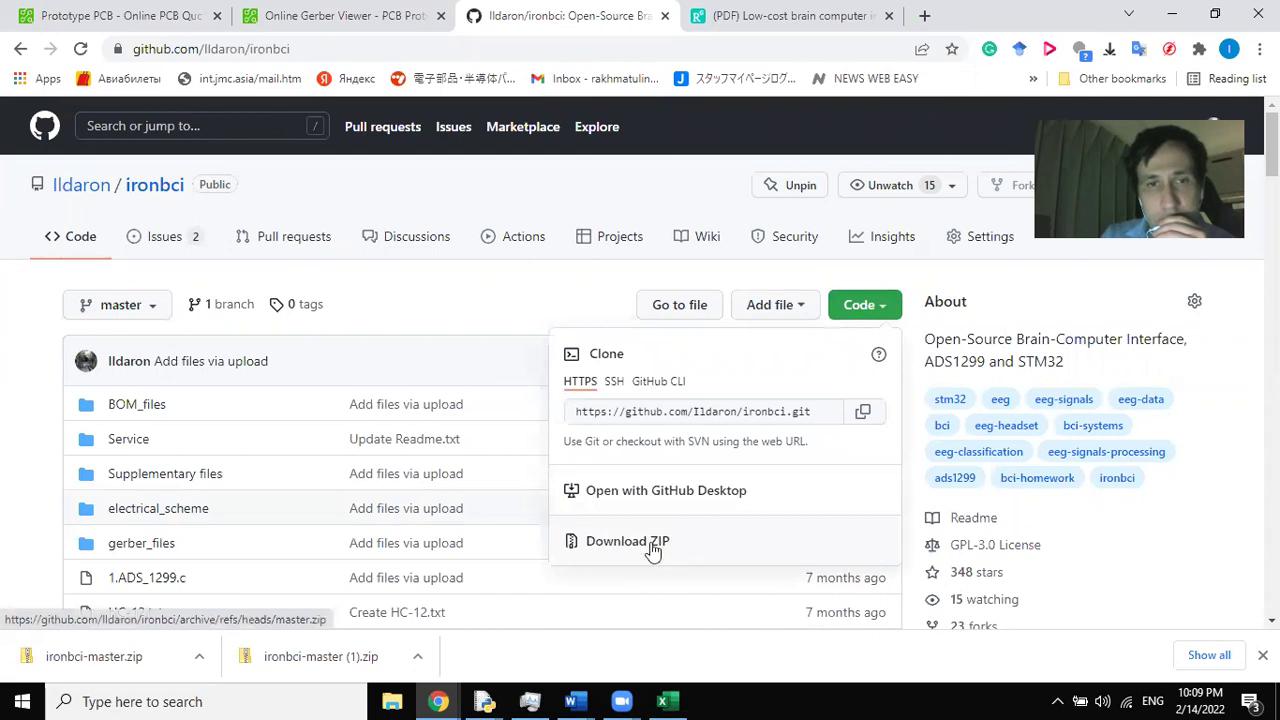
- Switch to File Explorer and open the inner ironbci-master folder of the extracted project in Downloads
click(415, 700)
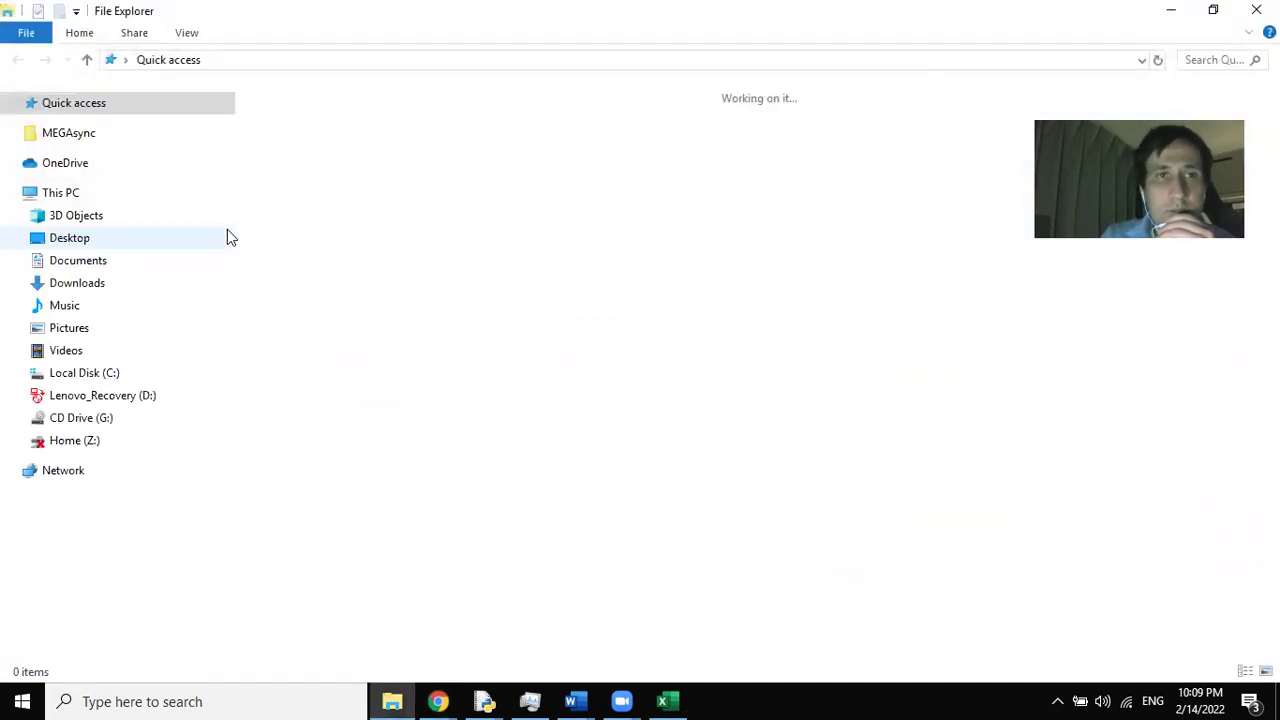
click(100, 290)
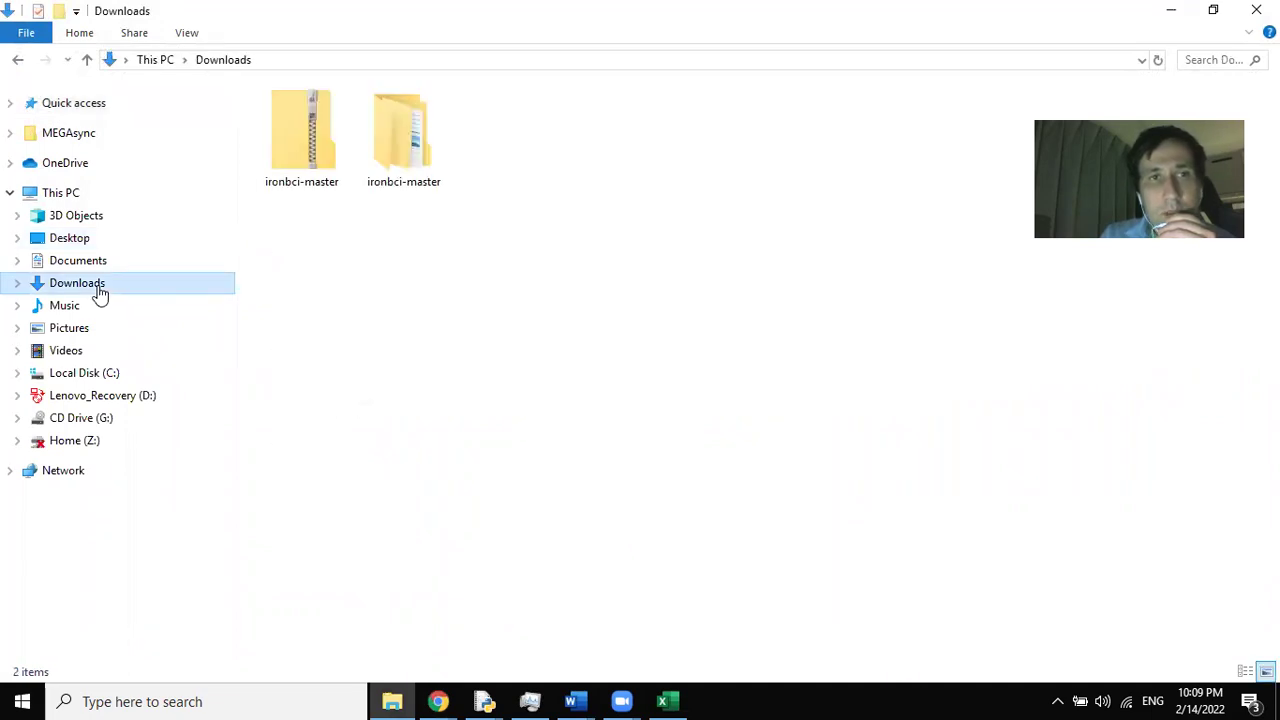
click(341, 167)
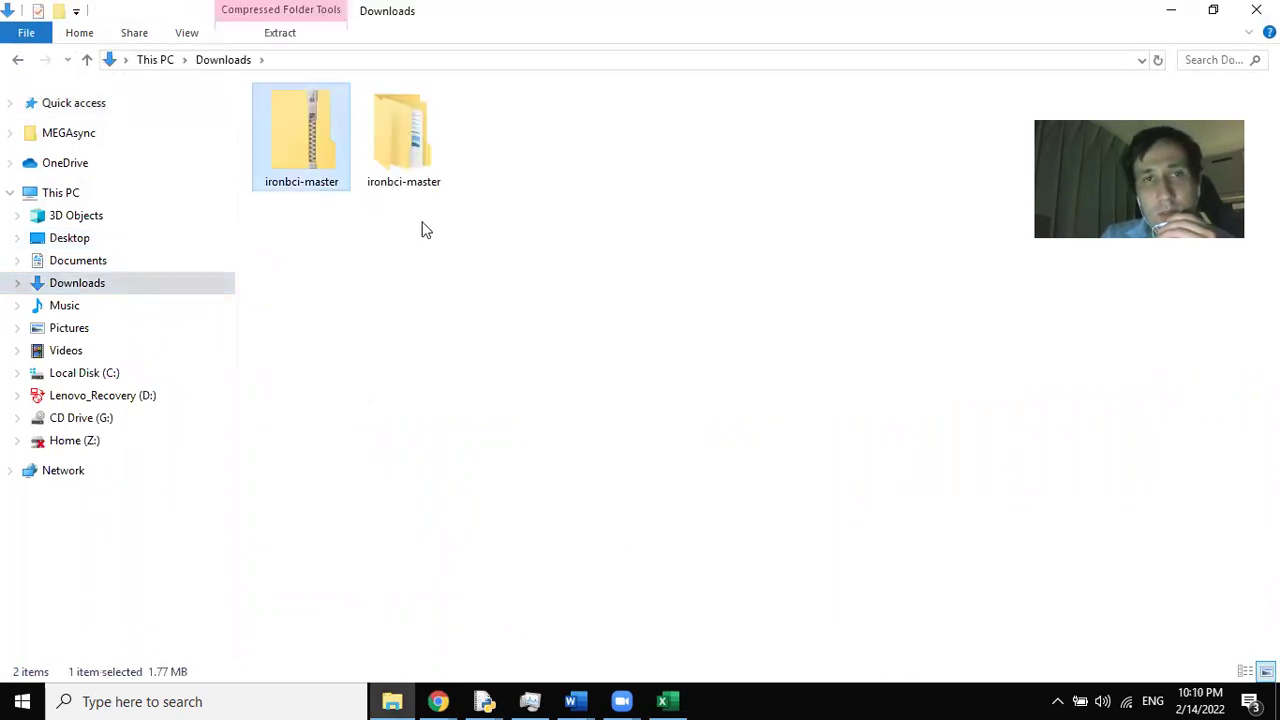
right_click(326, 146)
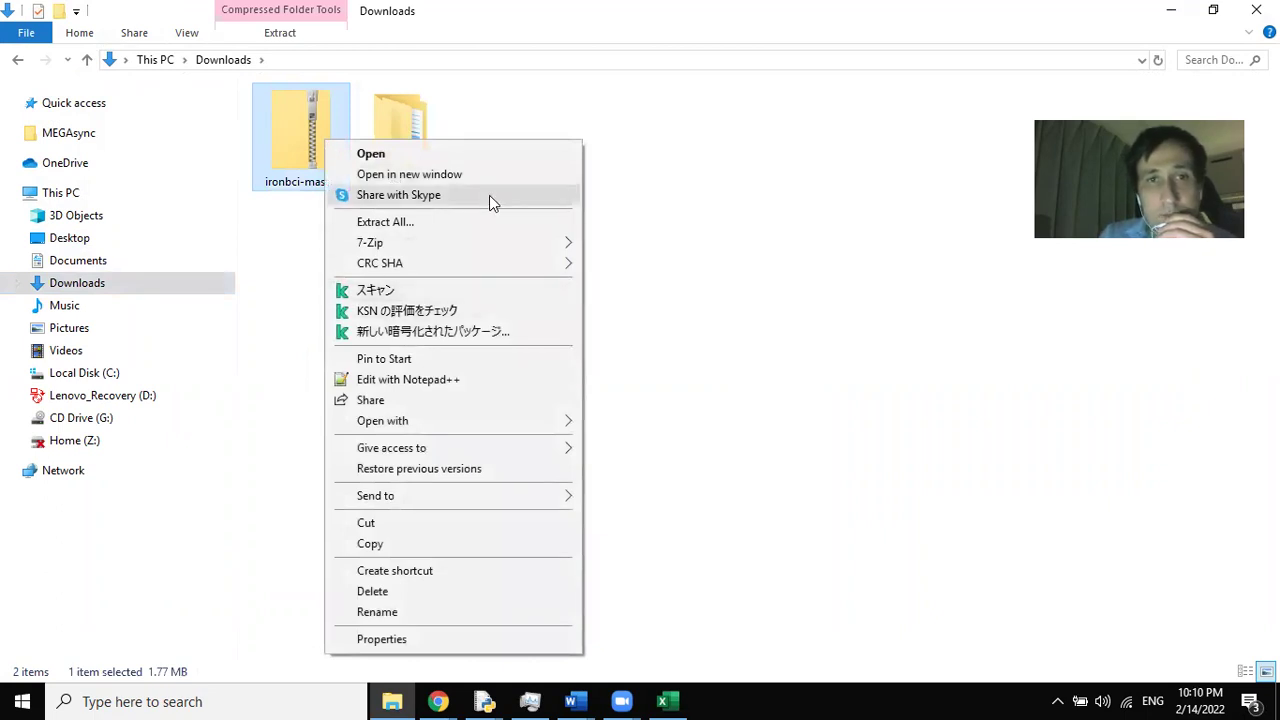
click(782, 226)
double_click(429, 140)
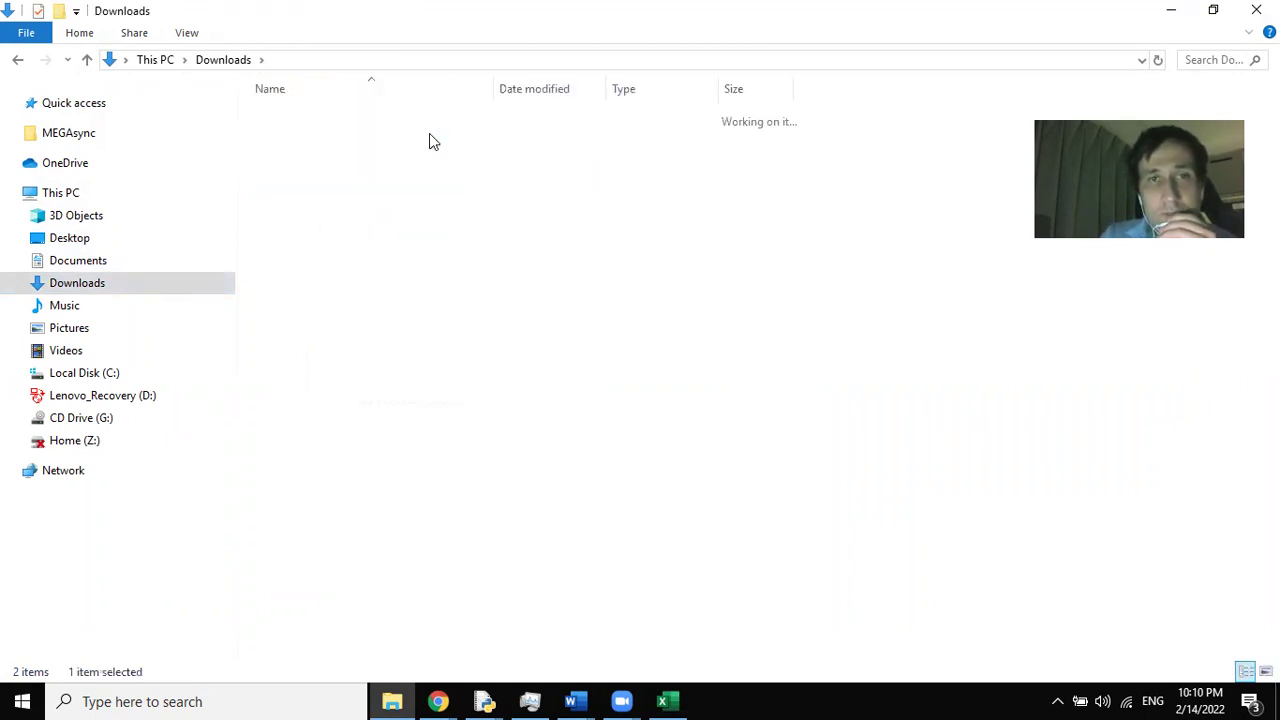
double_click(334, 122)
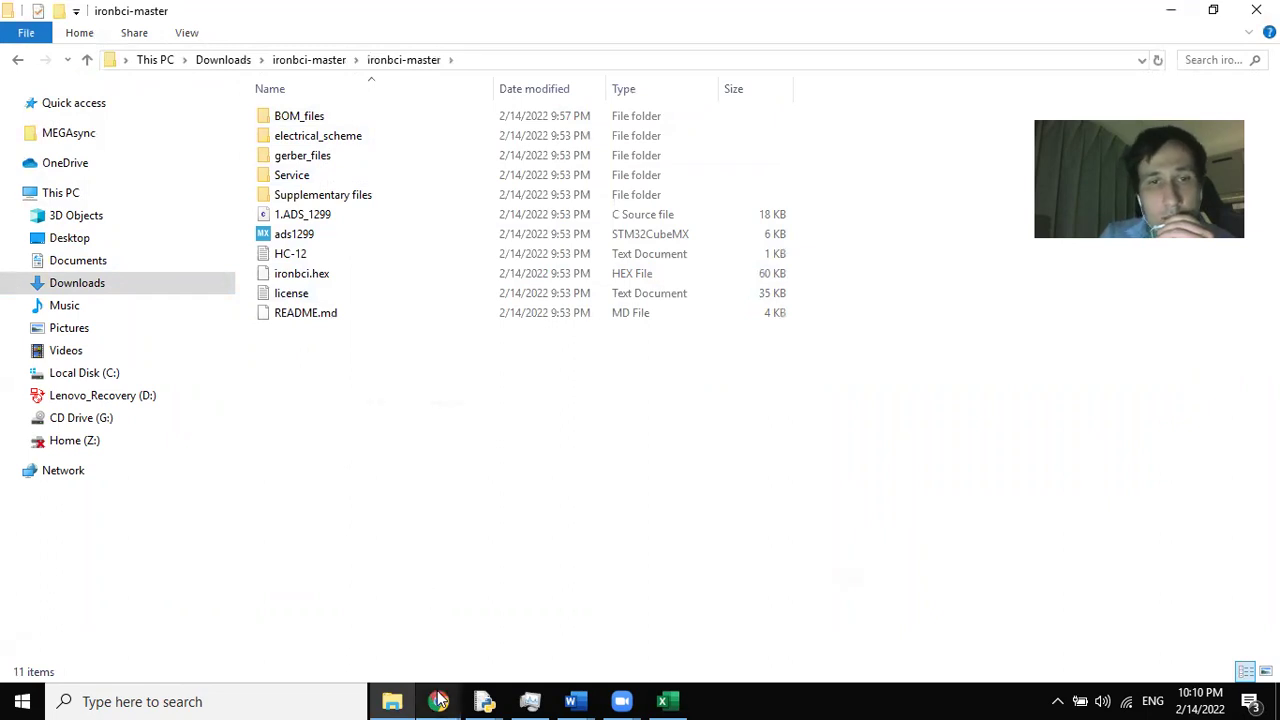
- Switch to the PCBWay Online Gerber Viewer in Chrome and upload the ADS1299_1-8 archive from the gerber_files folder
mouse_move(439, 700)
click(525, 621)
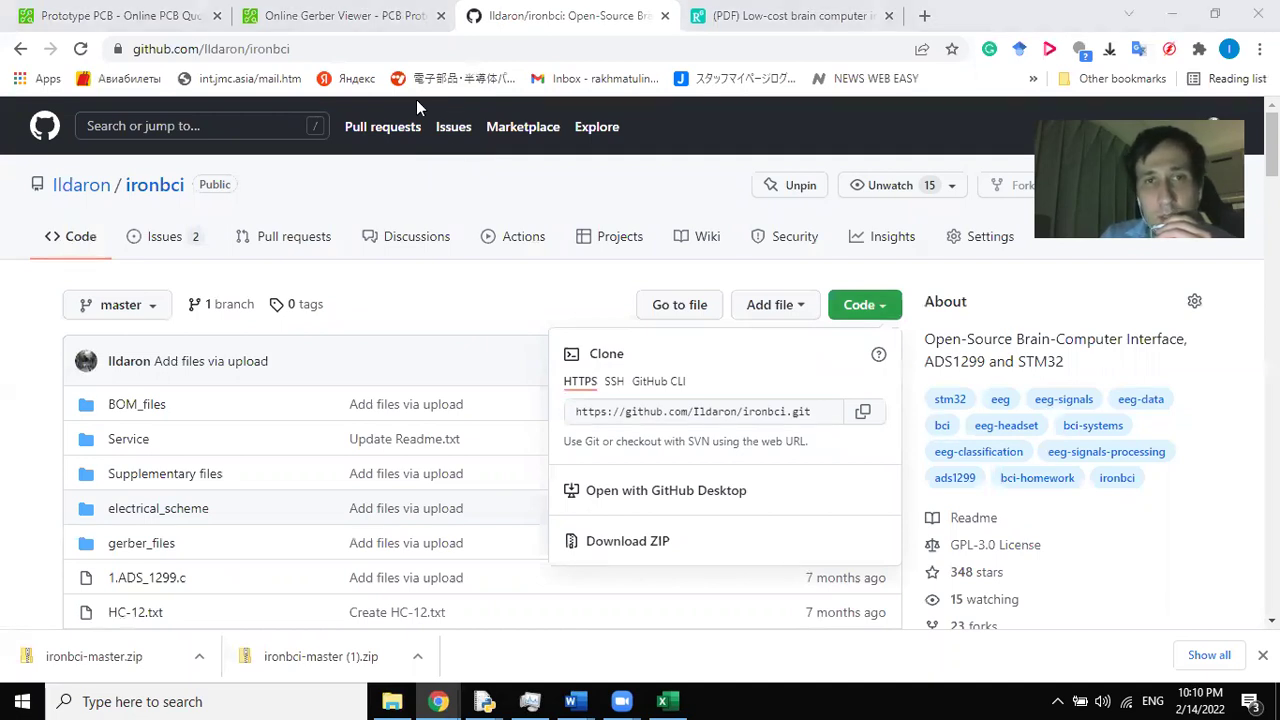
key(ctrl+shift+Tab)
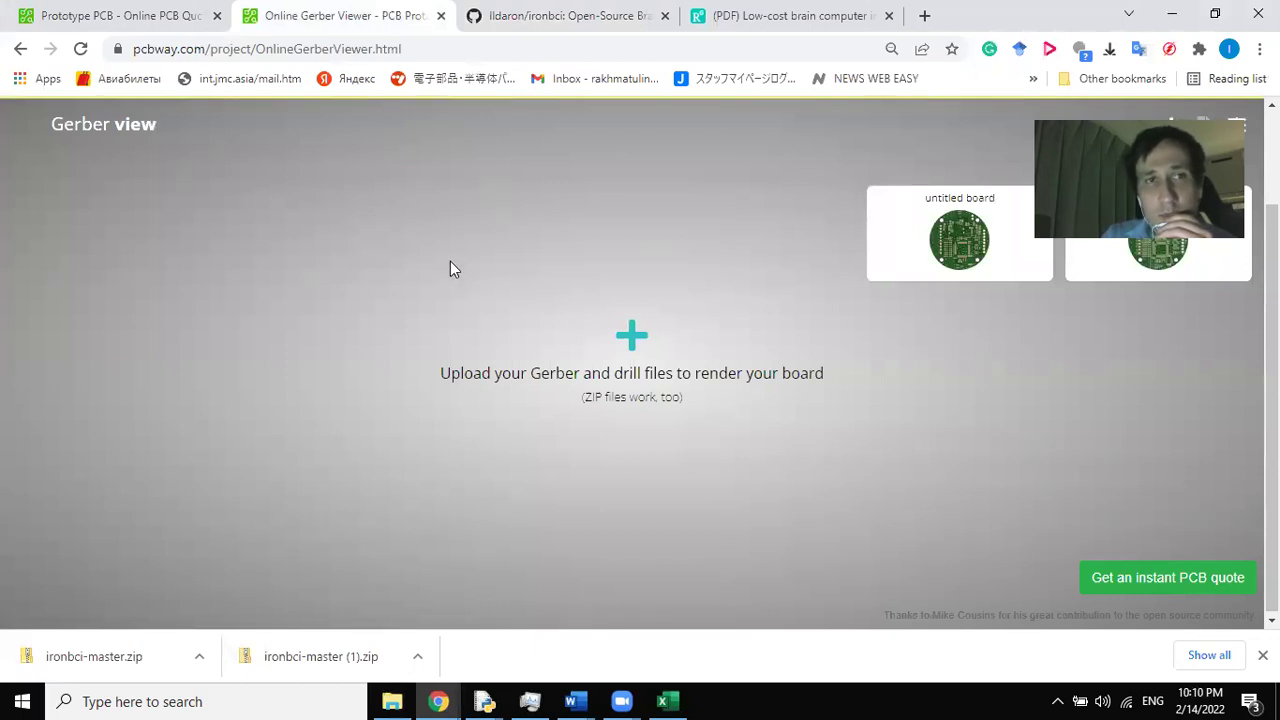
click(625, 337)
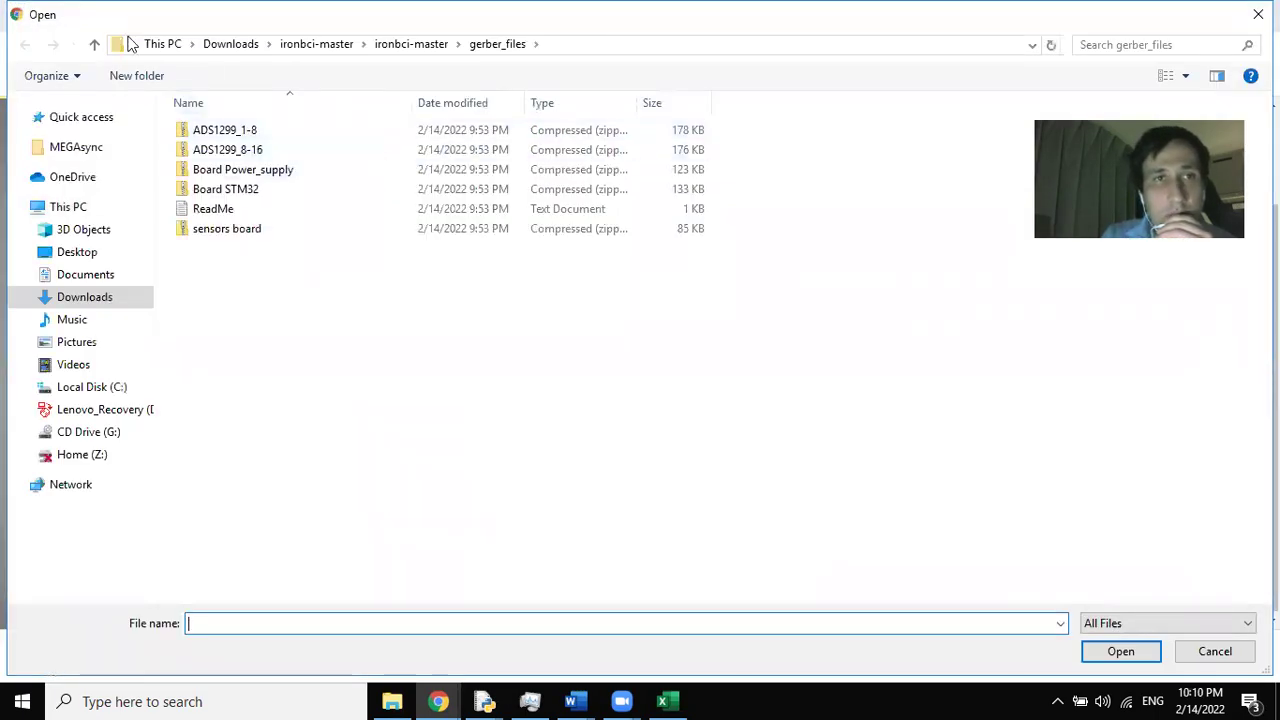
click(92, 46)
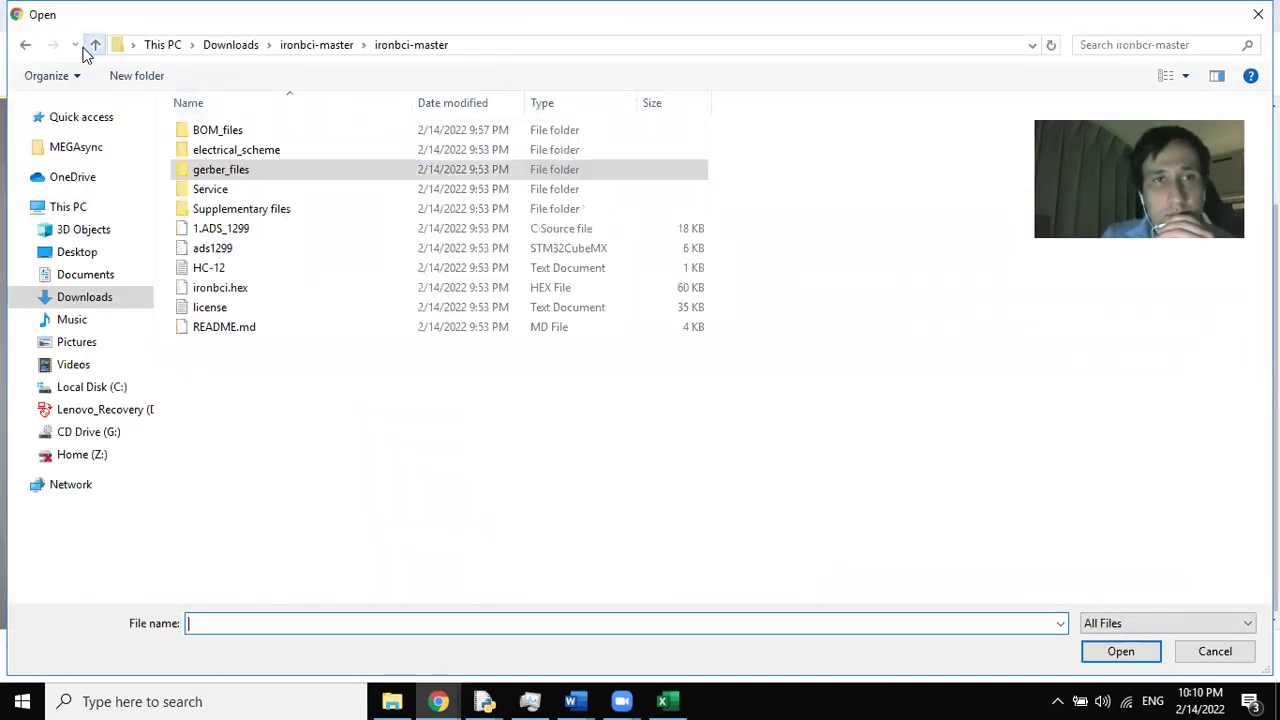
click(238, 172)
double_click(240, 174)
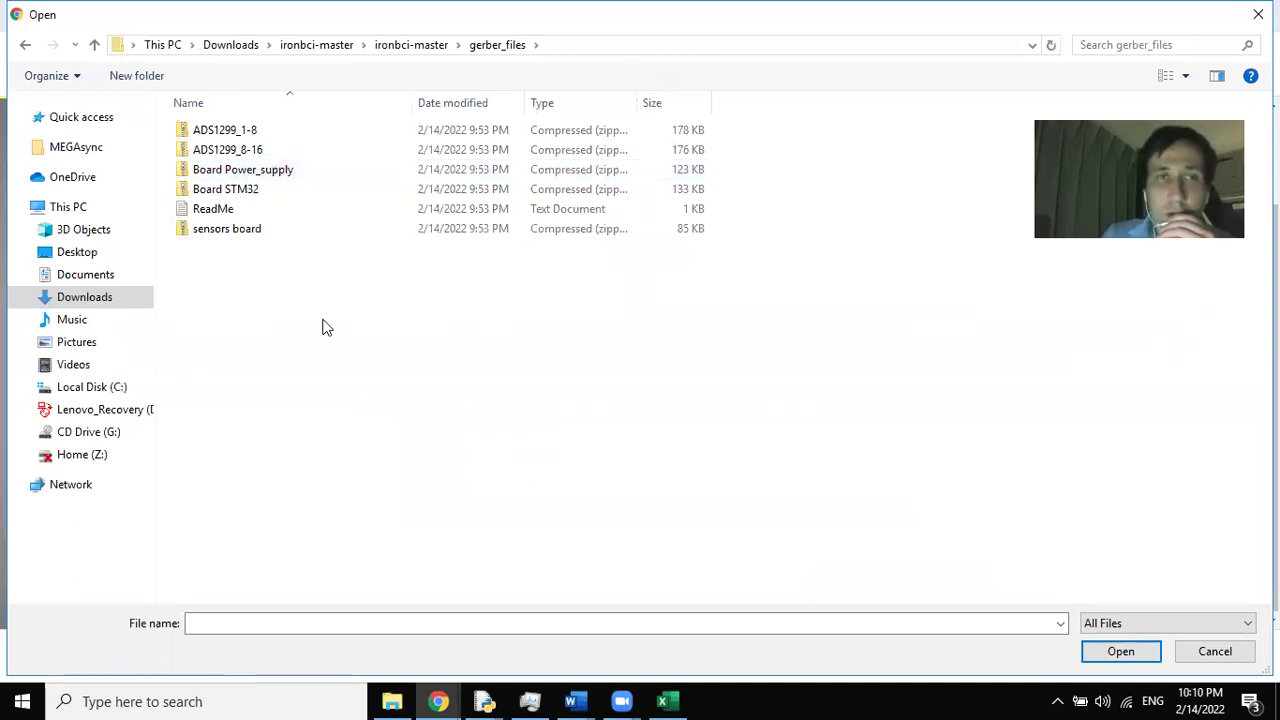
double_click(213, 133)
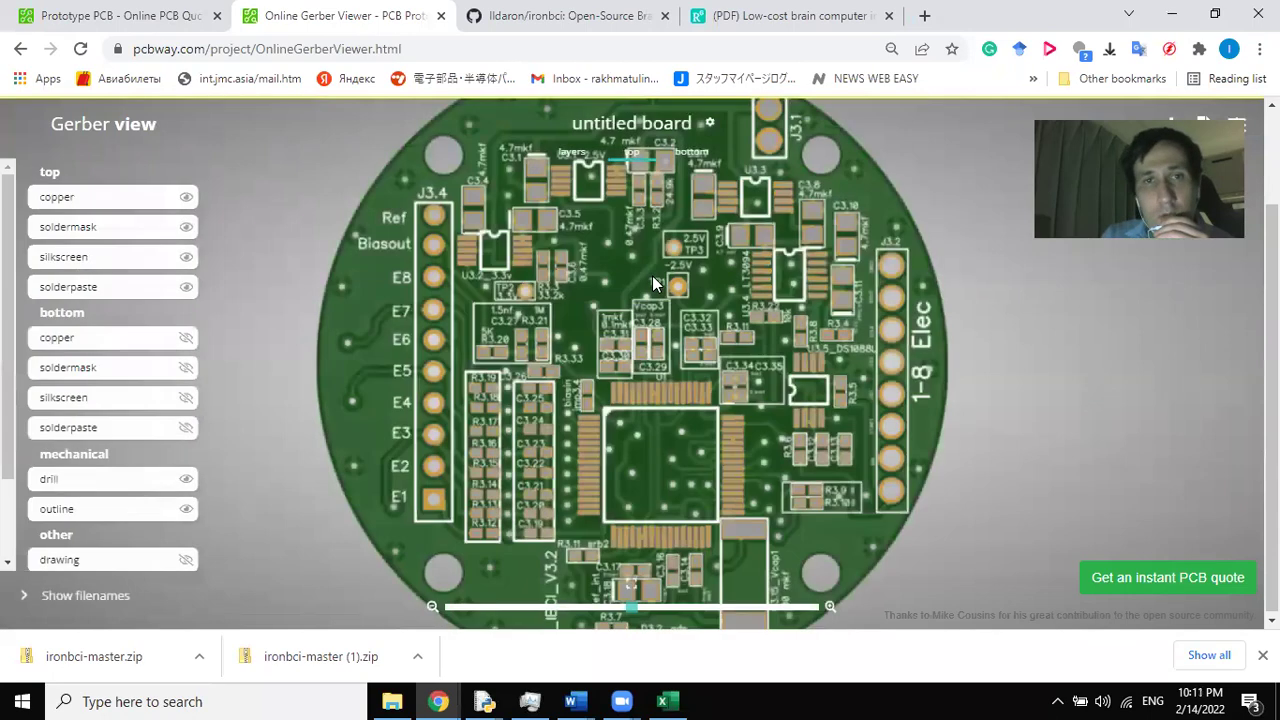
- Inspect the whole rendered board from its bottom and top sides and as layers, toggling the drill layer off and on
click(432, 606)
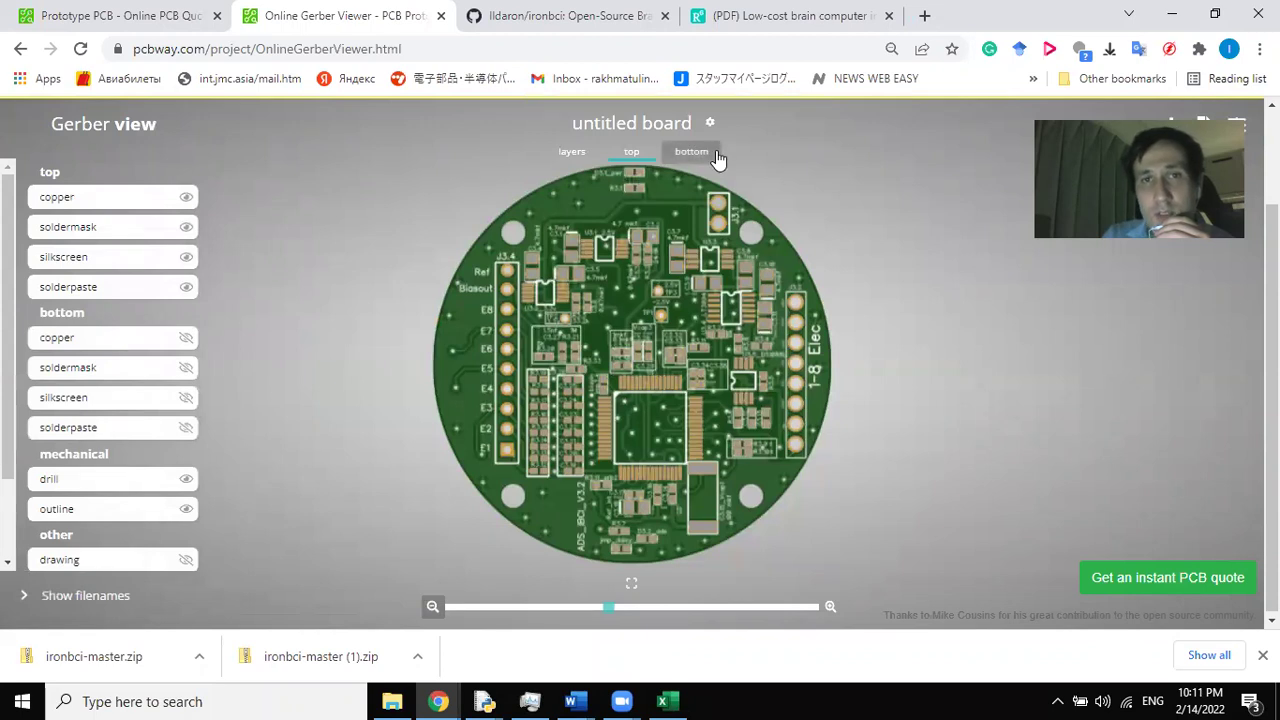
click(670, 155)
click(636, 157)
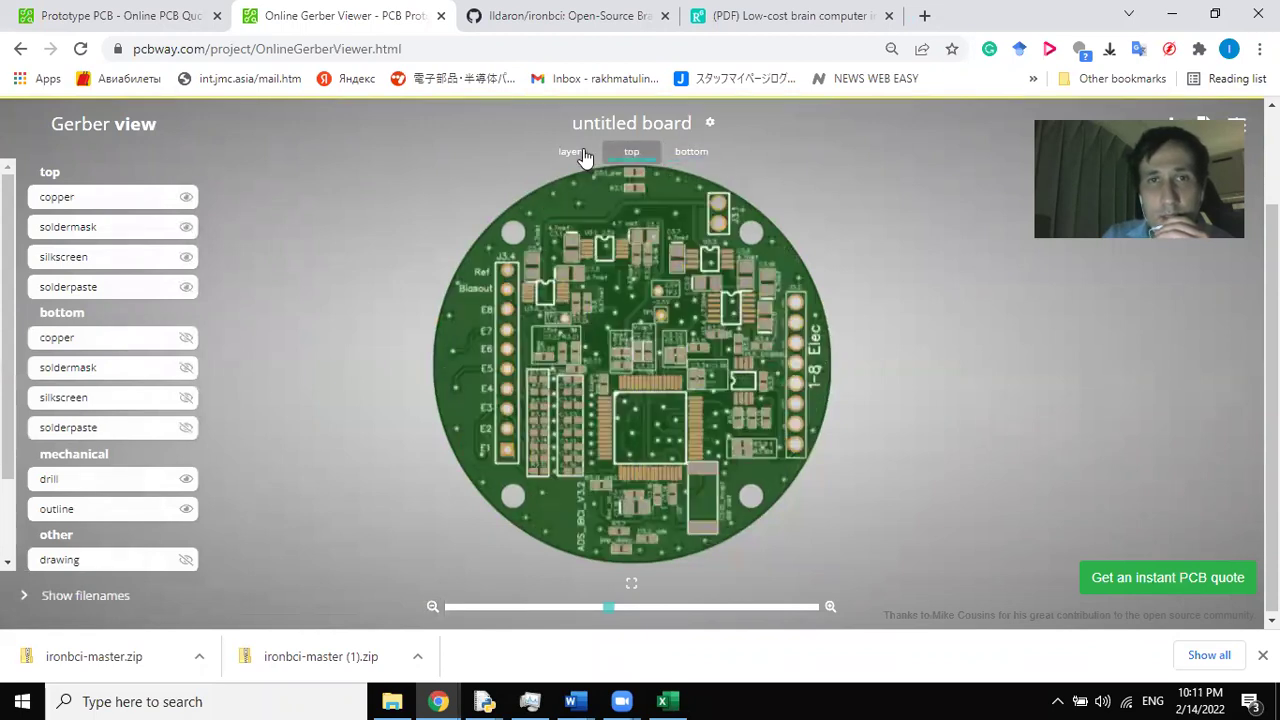
click(583, 157)
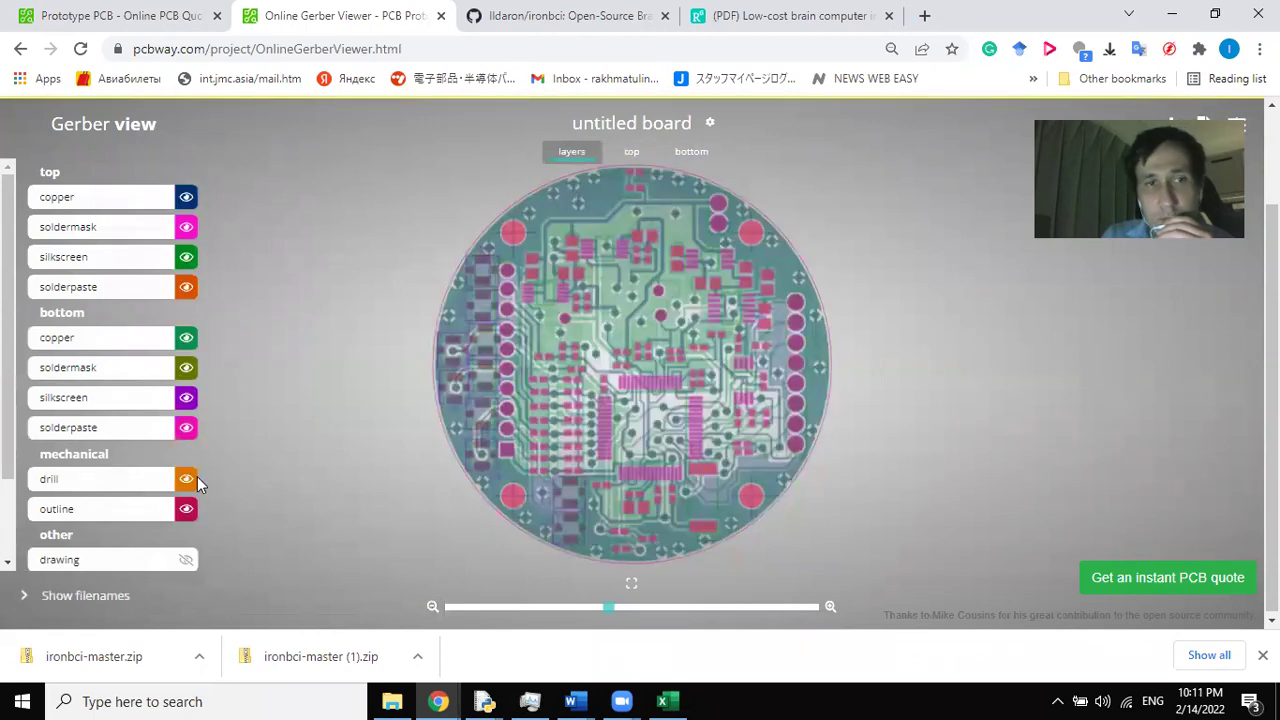
click(184, 484)
click(184, 483)
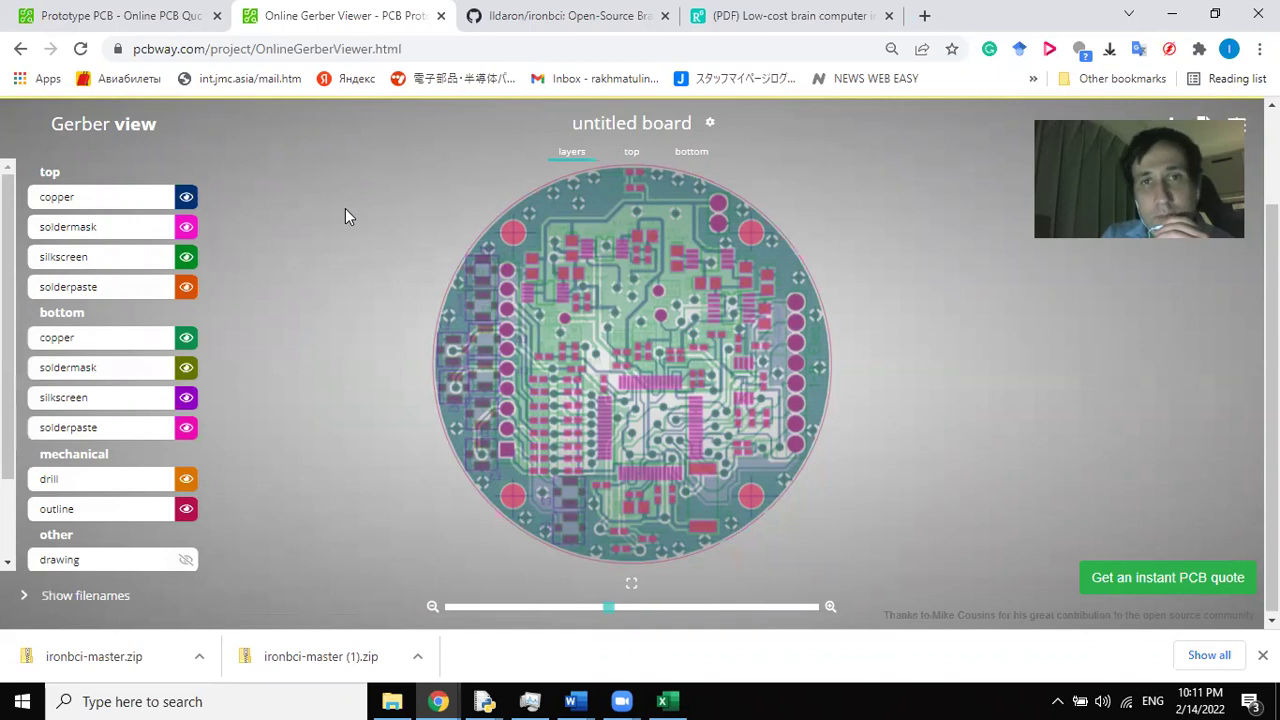
- Open the Quick-order PCB form on the PCBWay quote page and add the ADS1299_1-8 Gerber archive
click(157, 12)
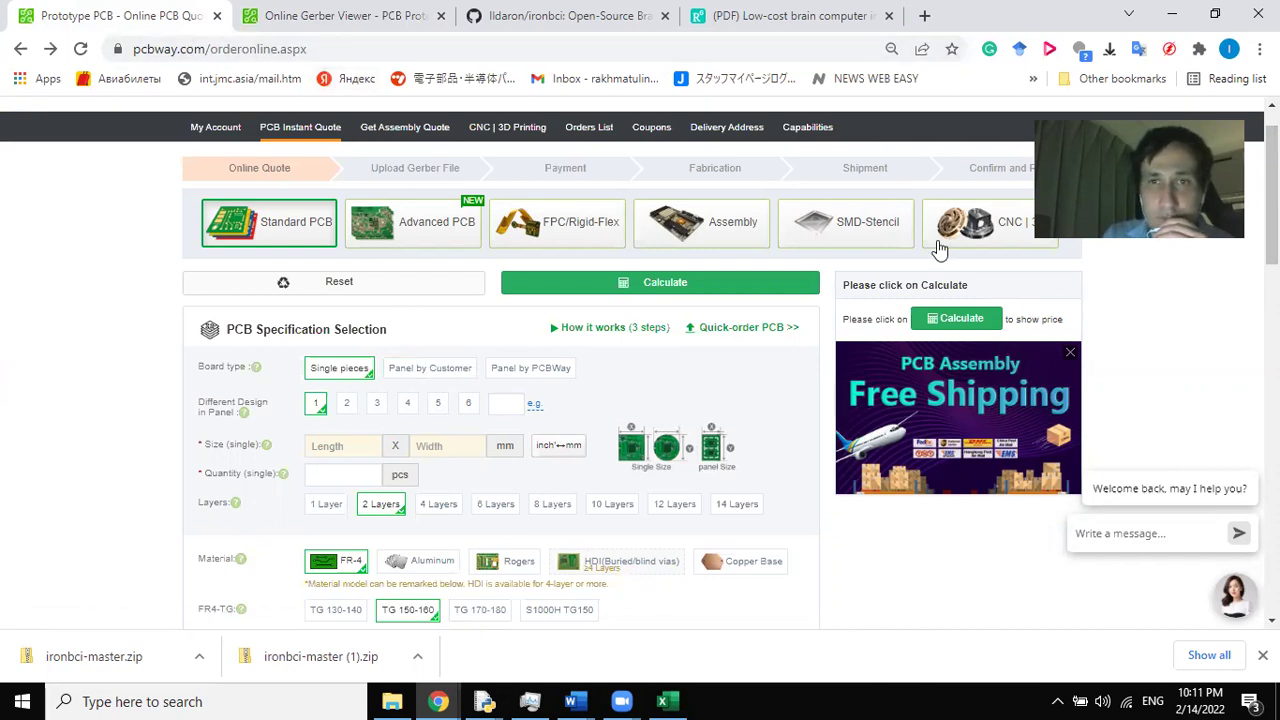
click(739, 337)
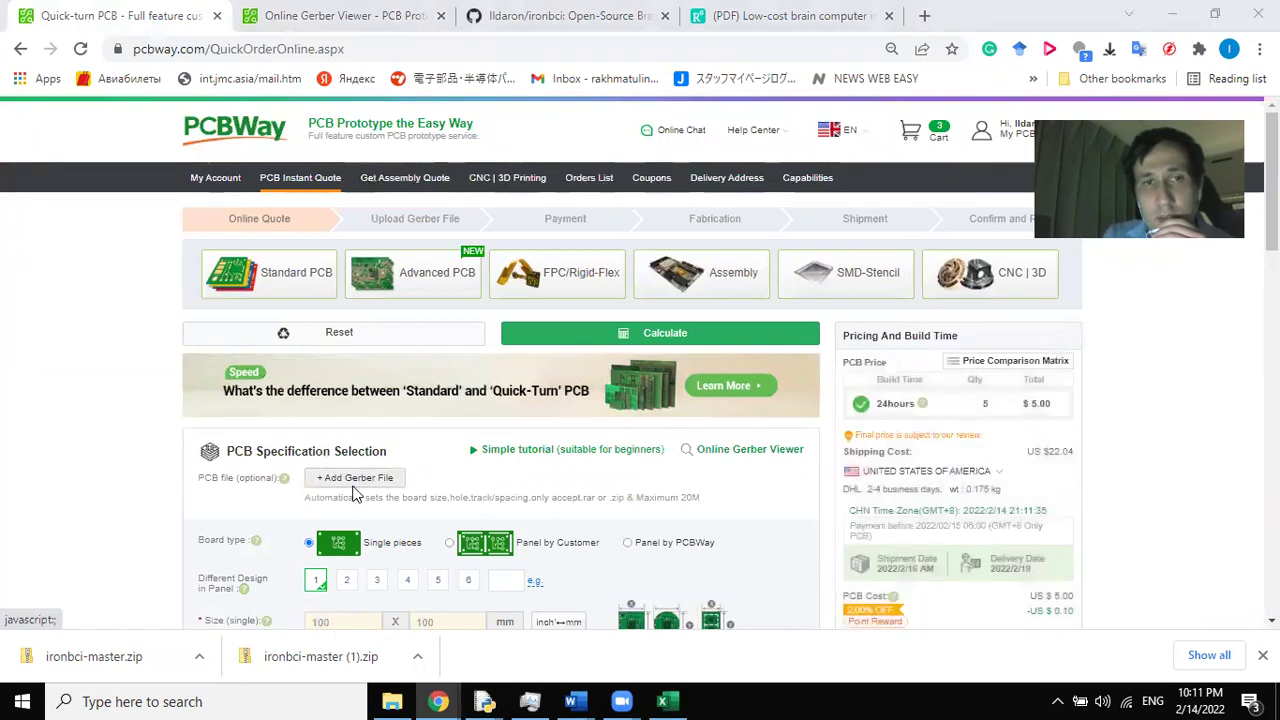
click(355, 485)
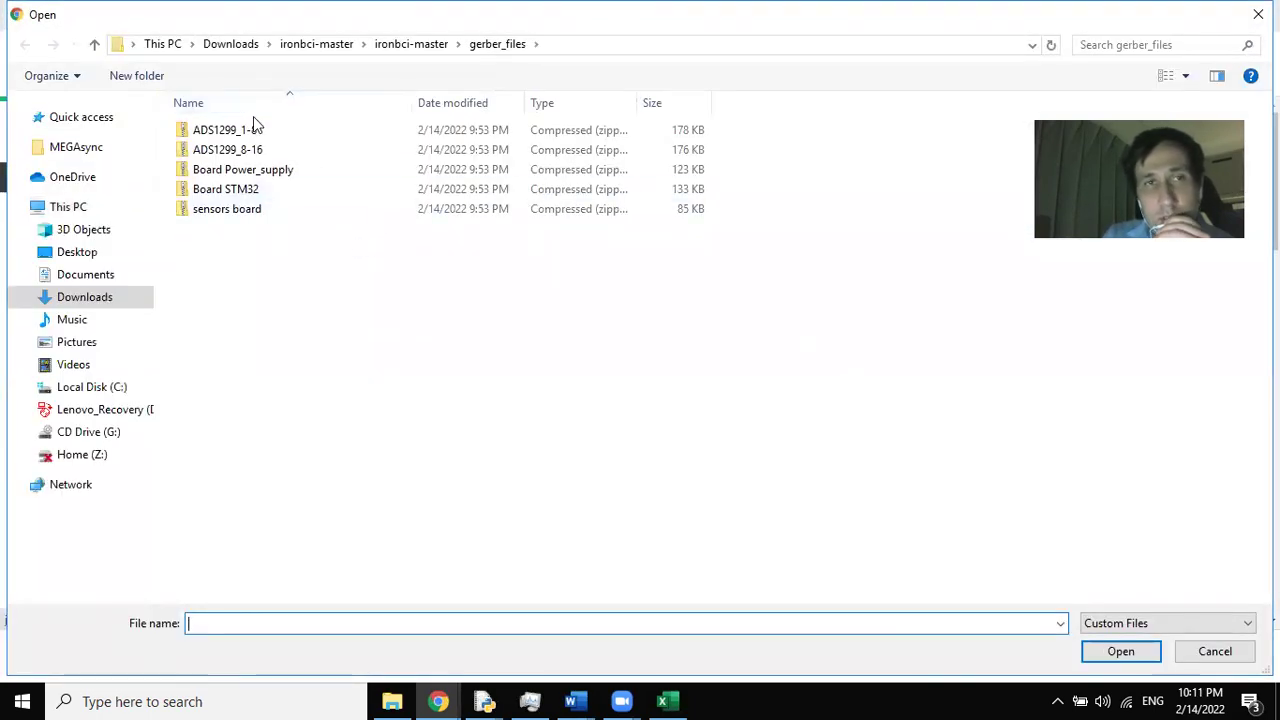
click(230, 132)
double_click(230, 135)
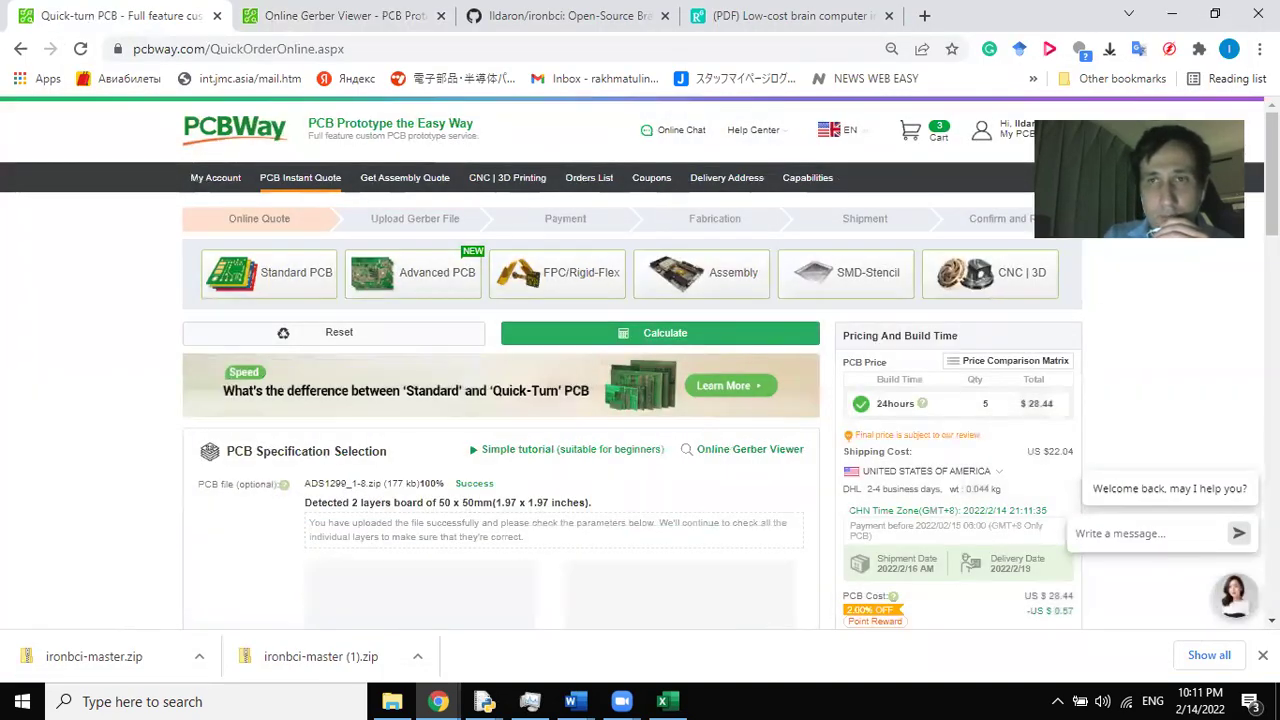
- Set the board thickness to 1.0 mm and the minimum track/spacing to 6/6mil in the PCB specification
scroll(500, 400, down, 4)
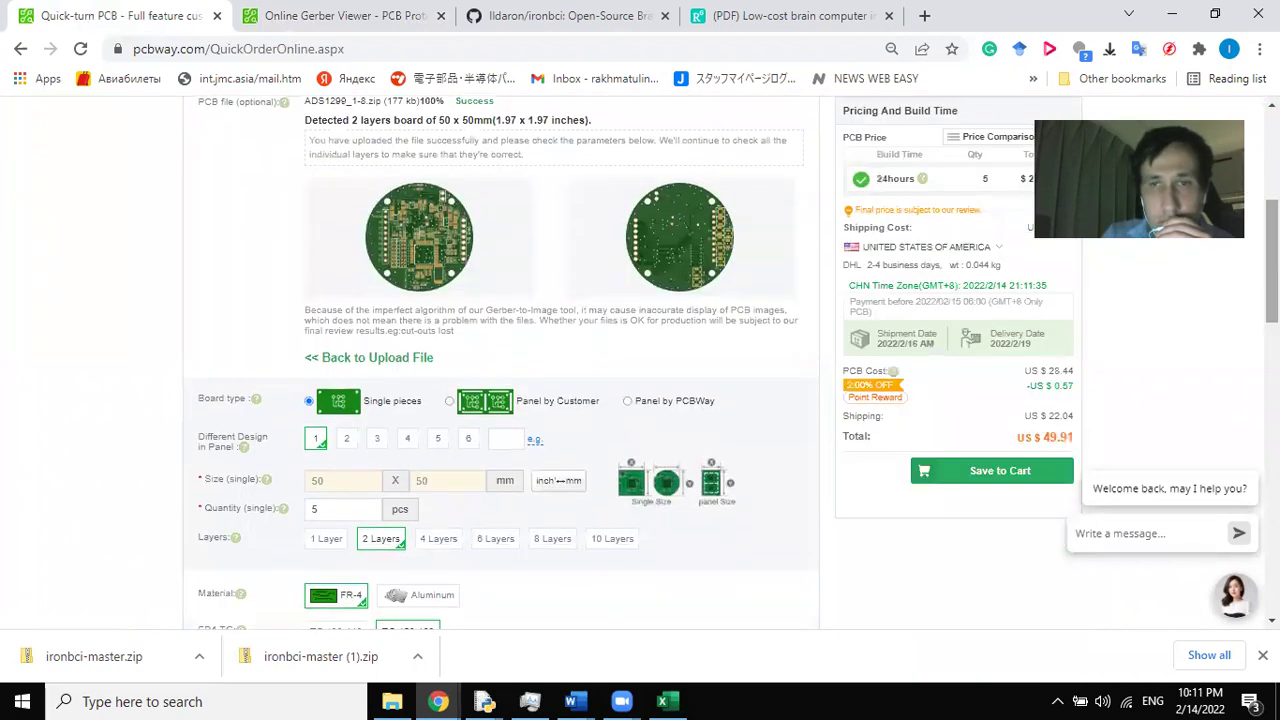
scroll(701, 517, down, 2)
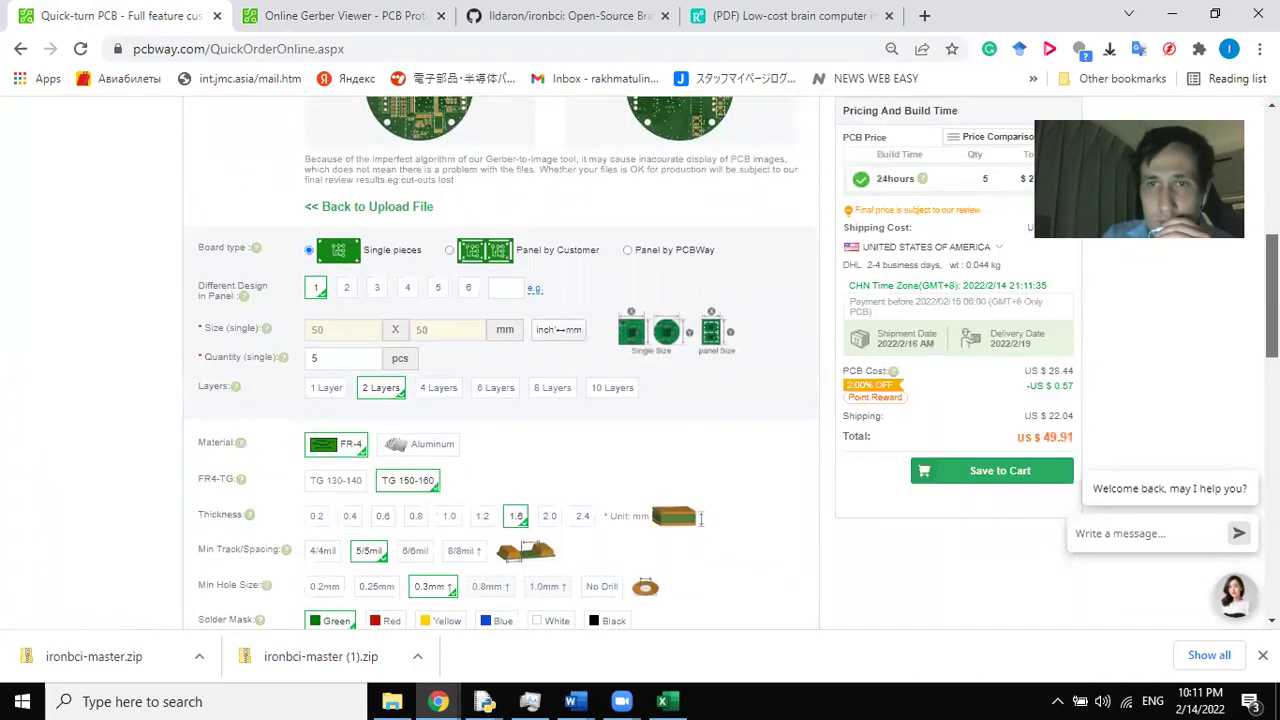
scroll(701, 517, down, 1)
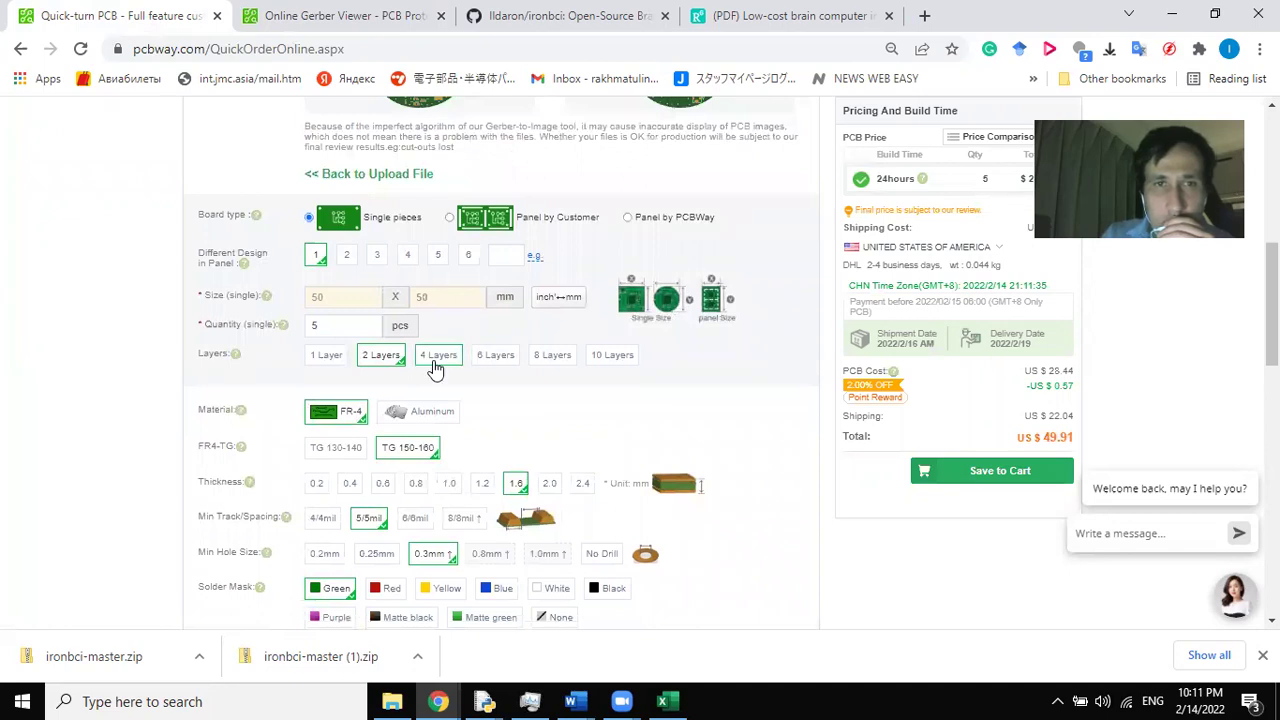
click(449, 484)
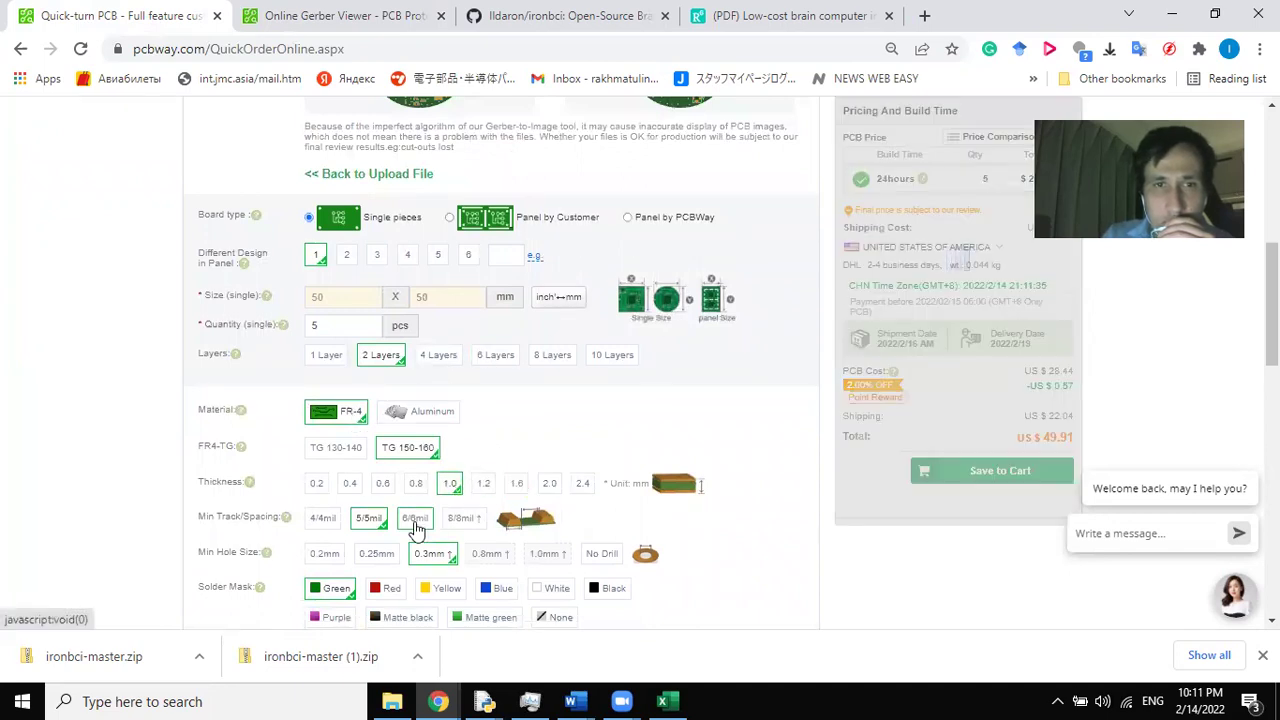
click(414, 519)
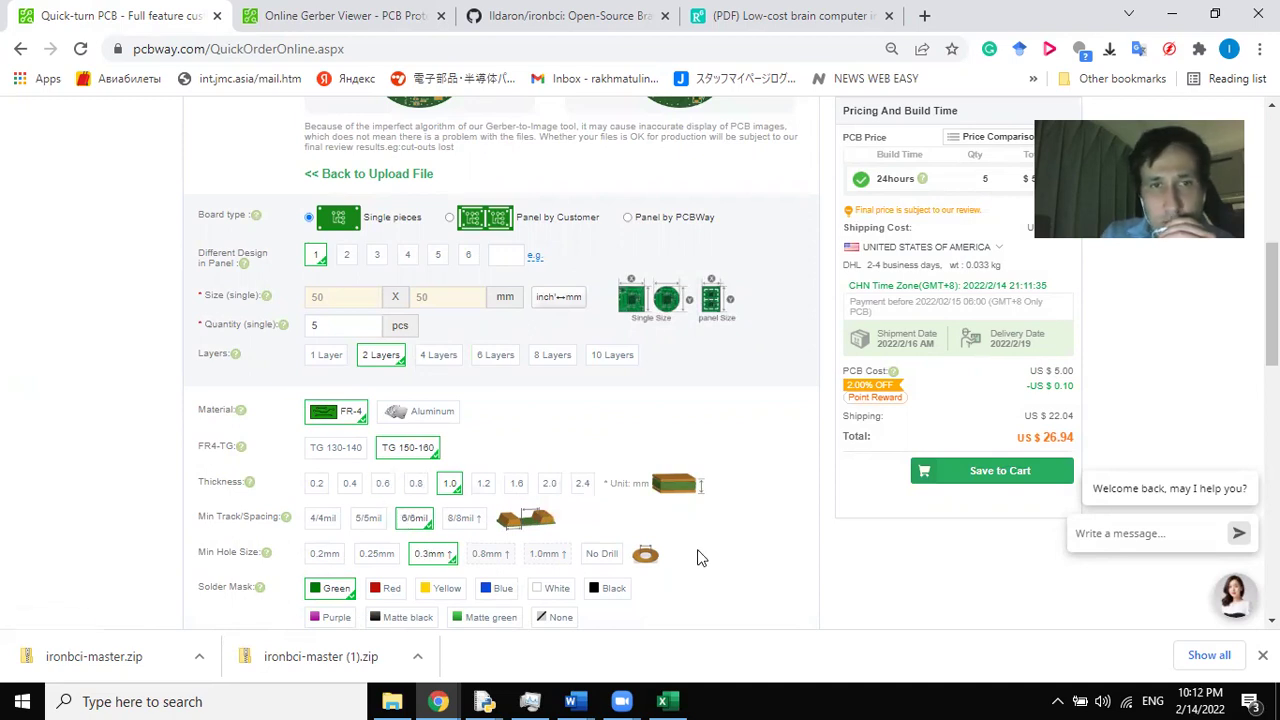
- Review the remaining PCB specifications and add the Assembly Service to the order with a quantity of 5 pcs
scroll(724, 395, down, 2)
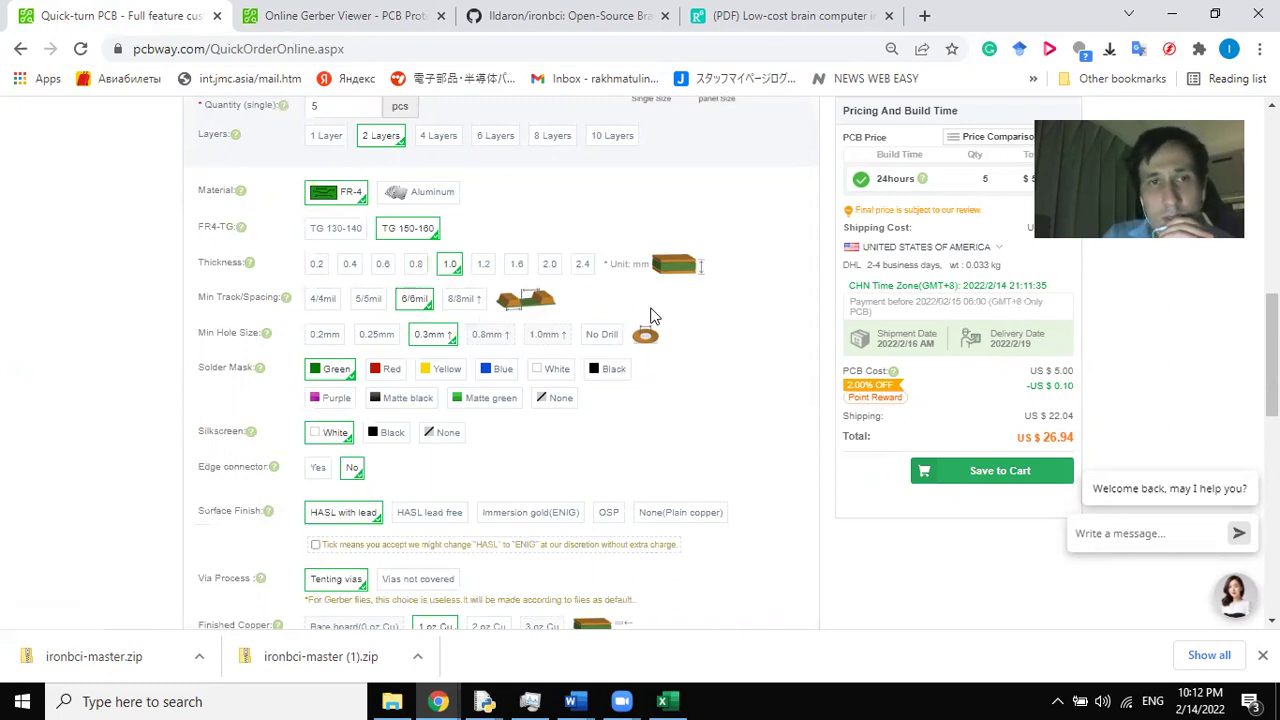
scroll(500, 360, up, 3)
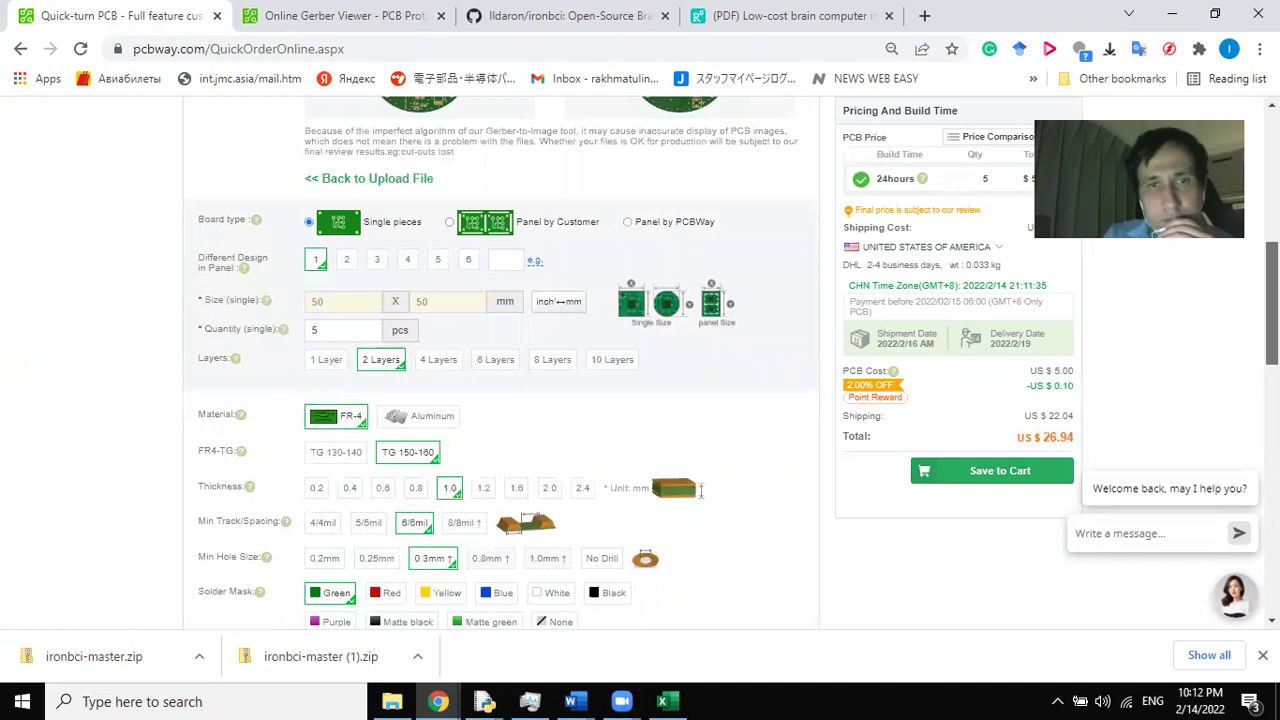
scroll(701, 489, down, 8)
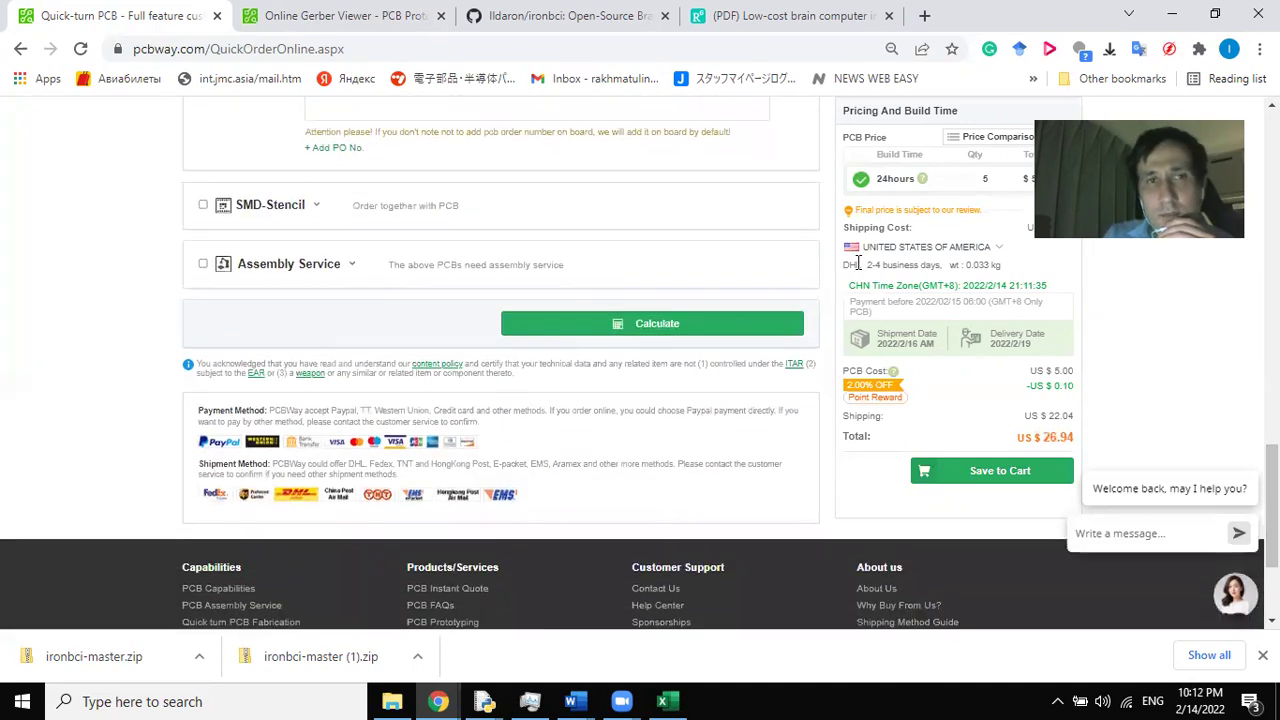
click(362, 277)
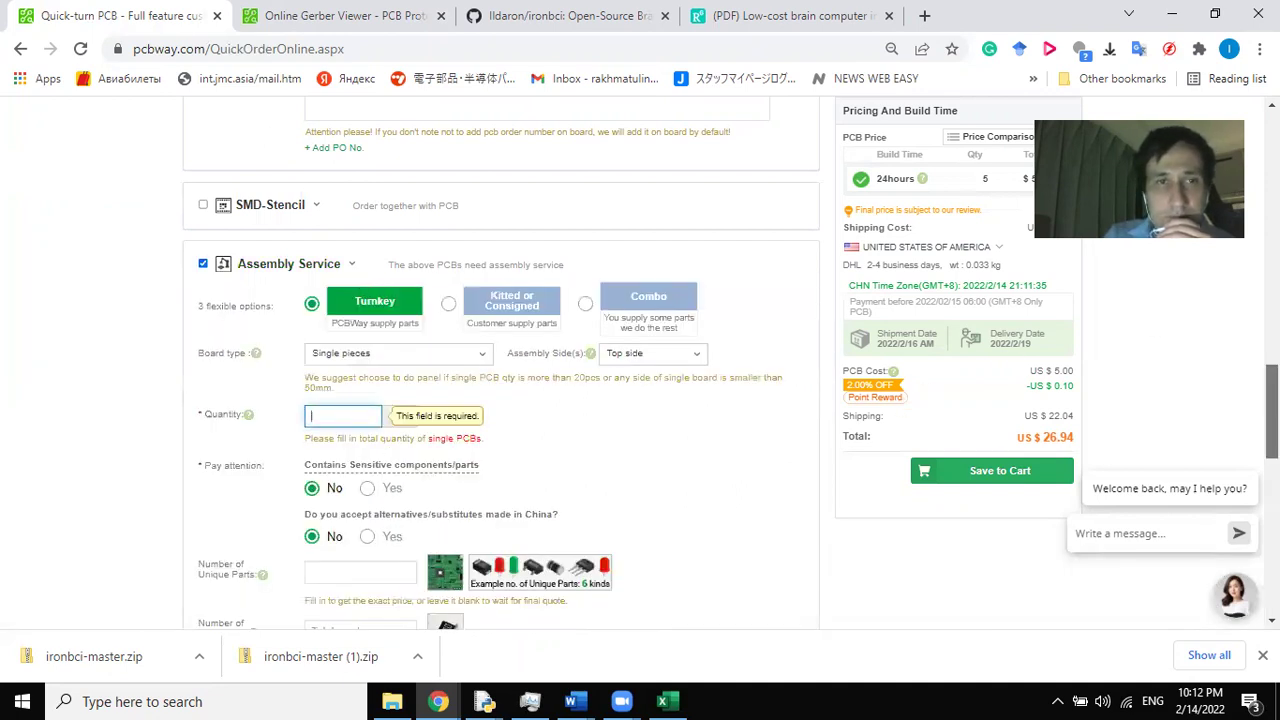
scroll(1272, 410, down, 1)
text(5)
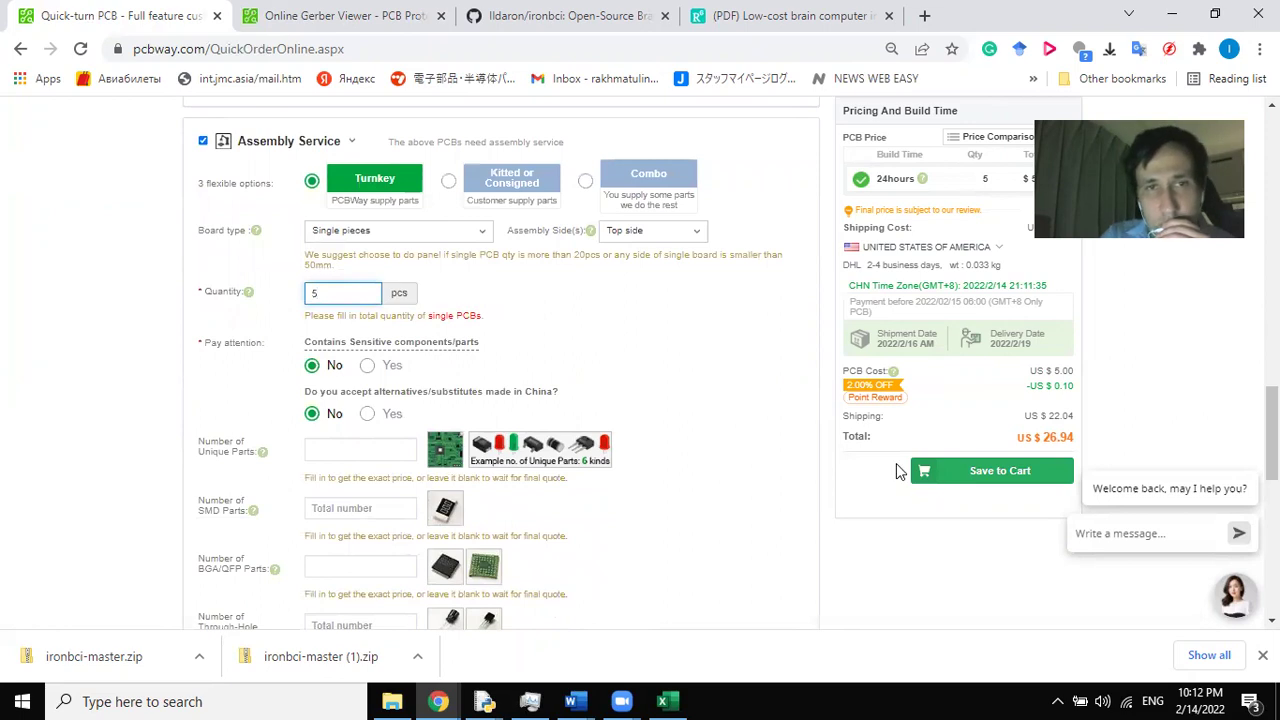
- Enter 8 unique parts, 26 SMD parts, 5 BGA/QFP parts and 0 through-hole parts for the assembly, and calculate the price
click(339, 452)
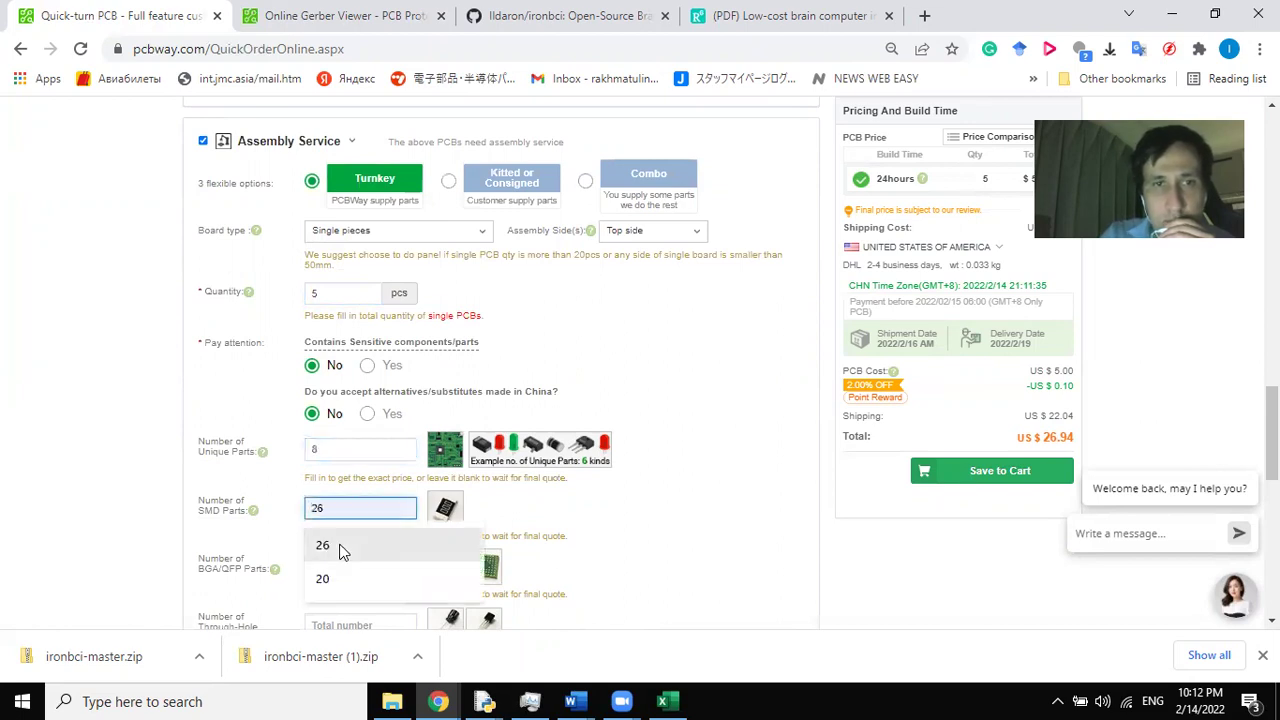
click(337, 546)
scroll(615, 394, down, 3)
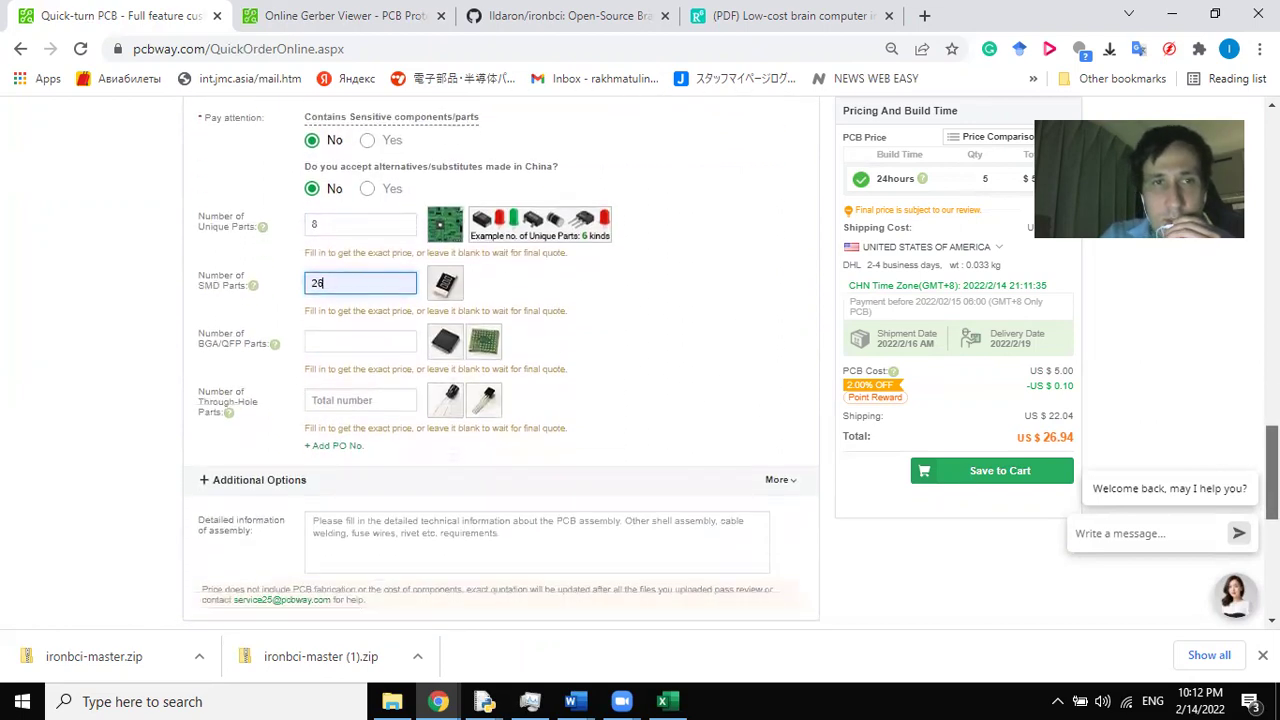
click(341, 302)
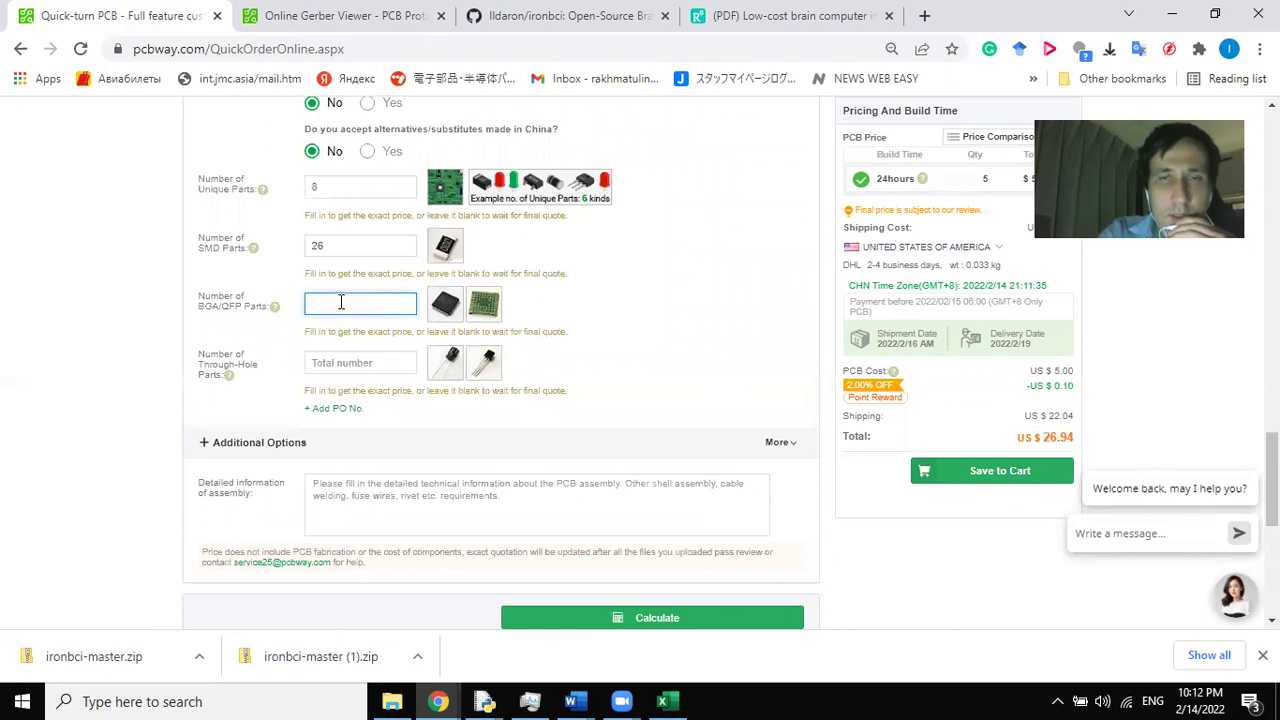
text(5)
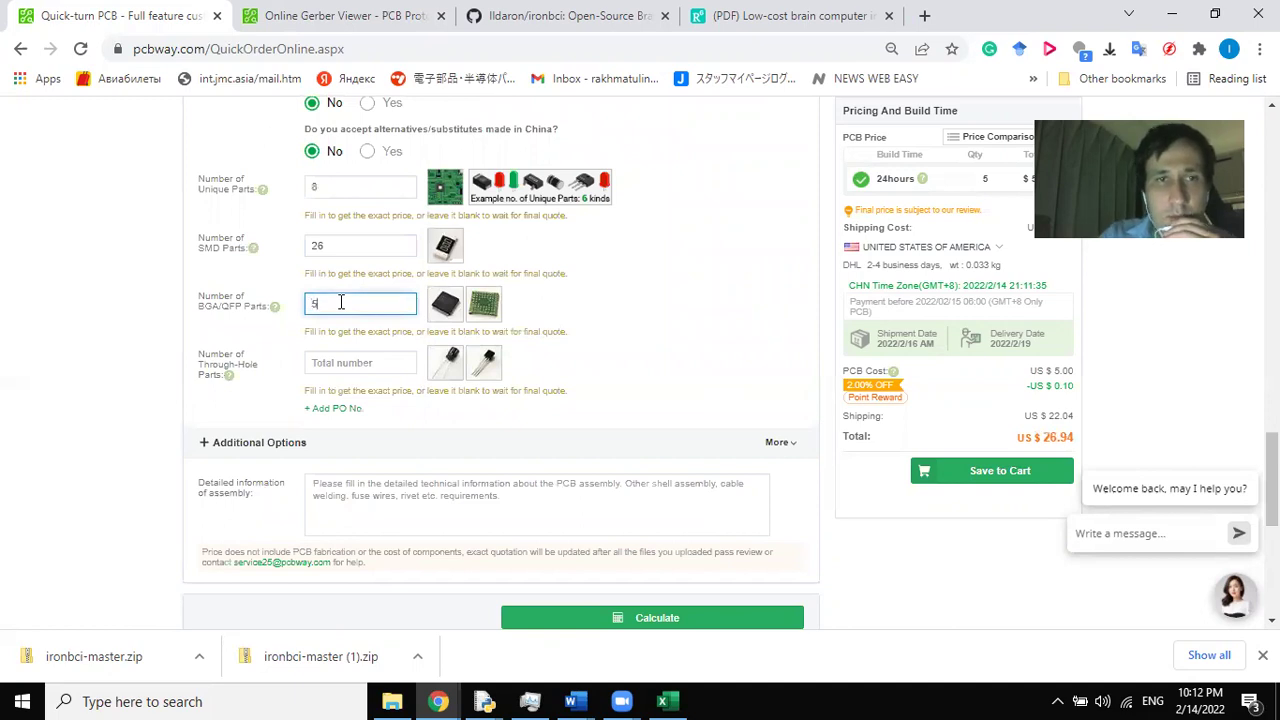
click(367, 355)
text(0)
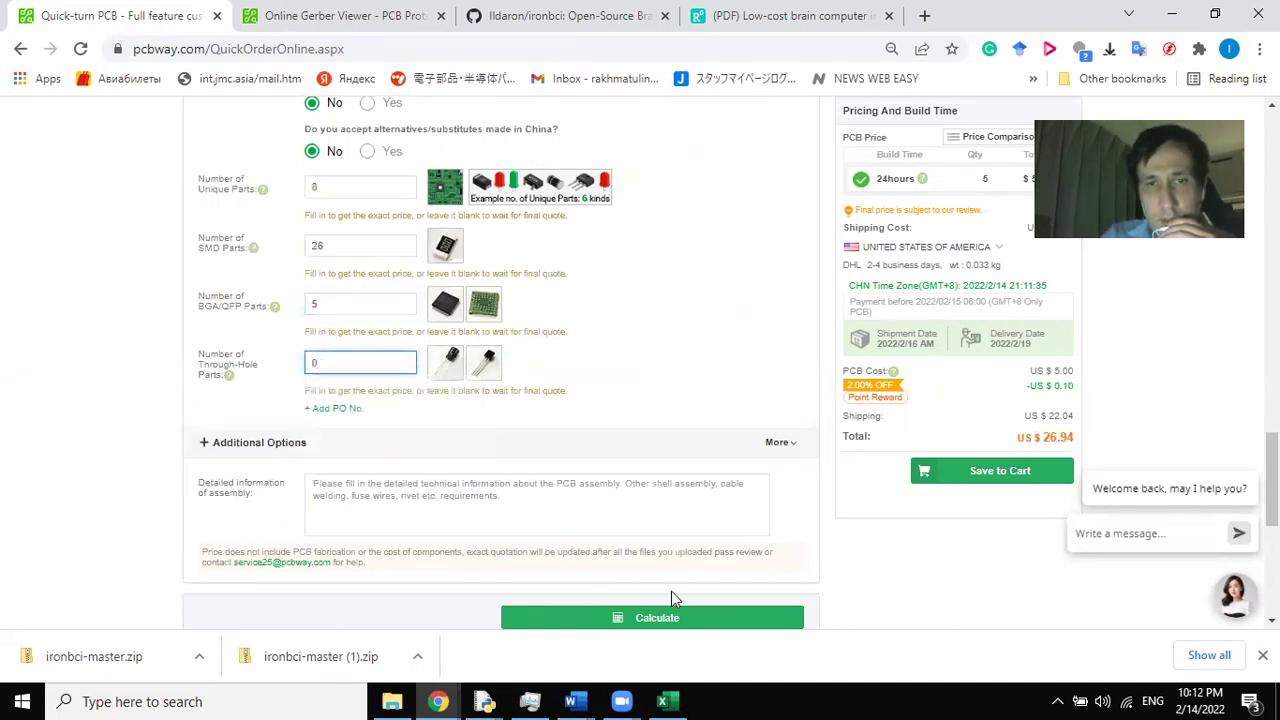
click(668, 614)
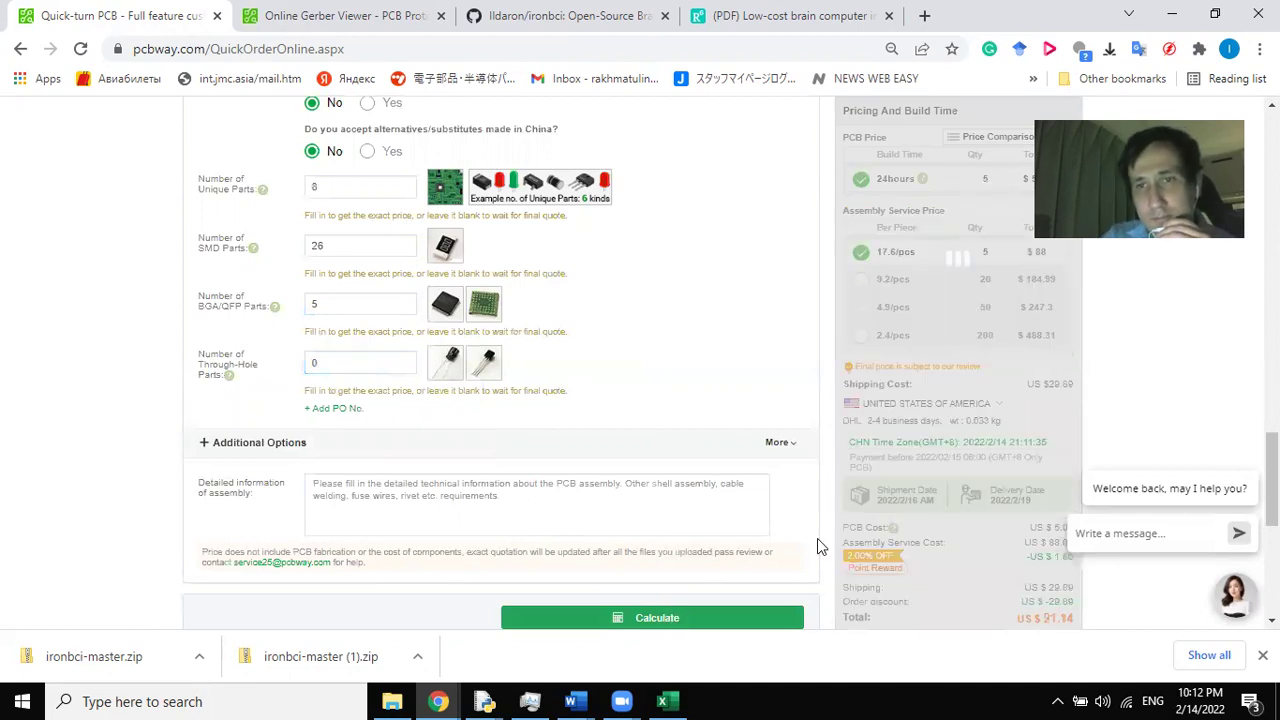
- Save the PCB and assembly order to the cart and review both items in the shopping cart
scroll(999, 533, down, 2)
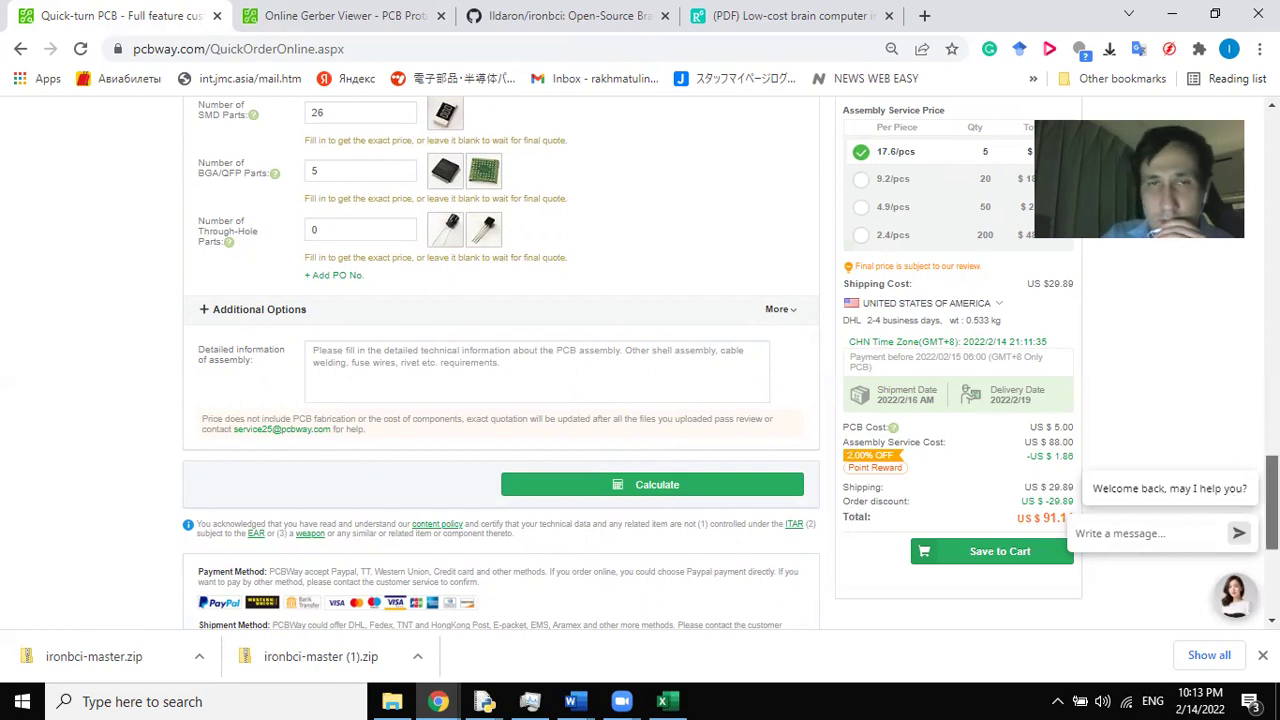
scroll(1271, 500, up, 1)
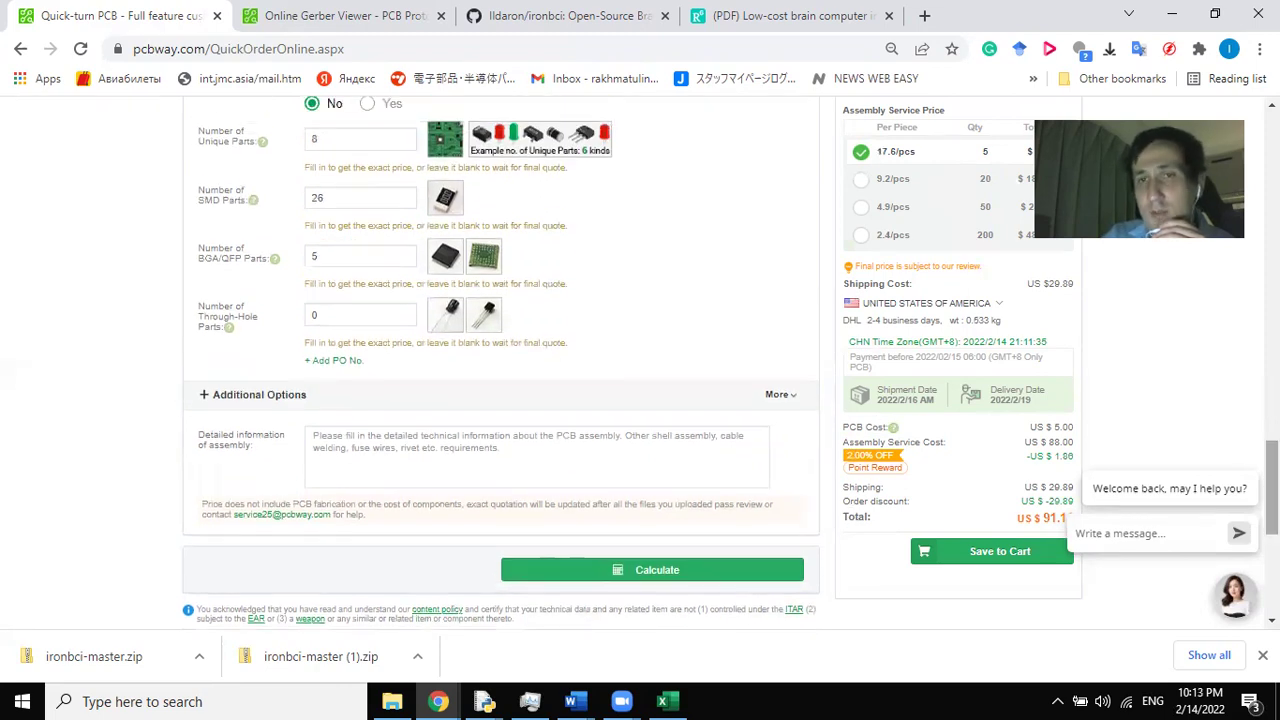
scroll(1271, 500, down, 1)
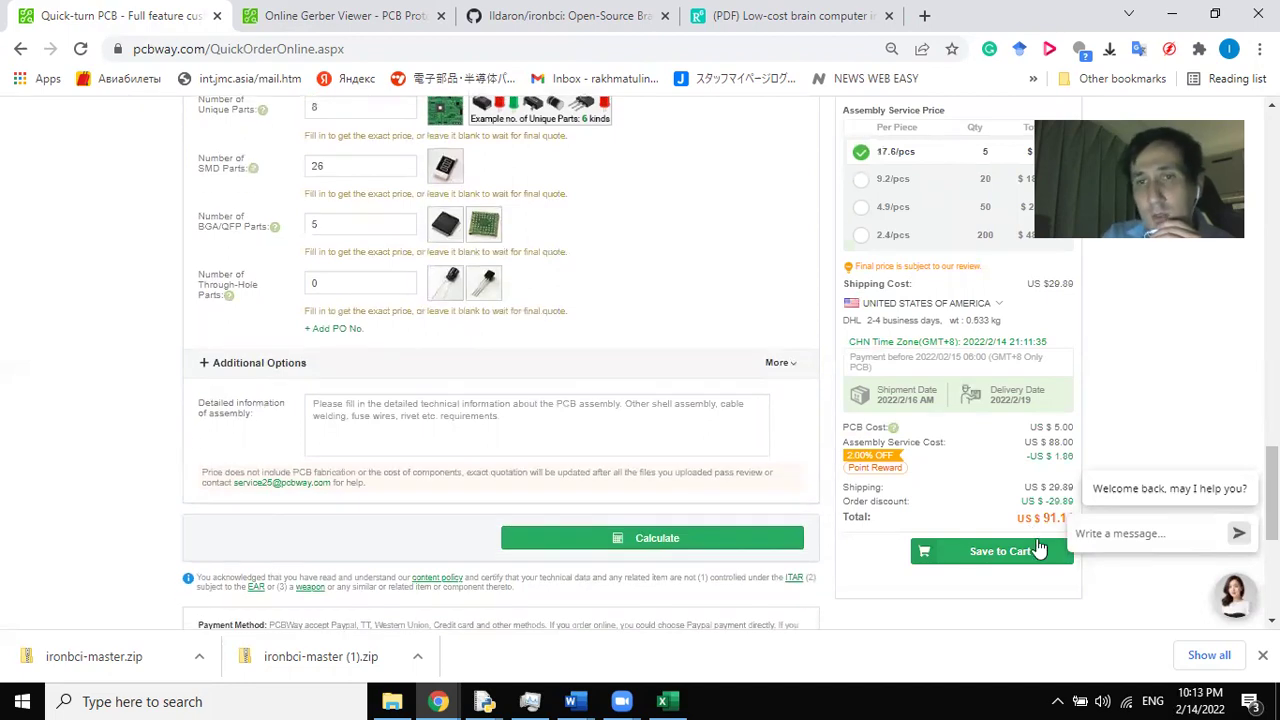
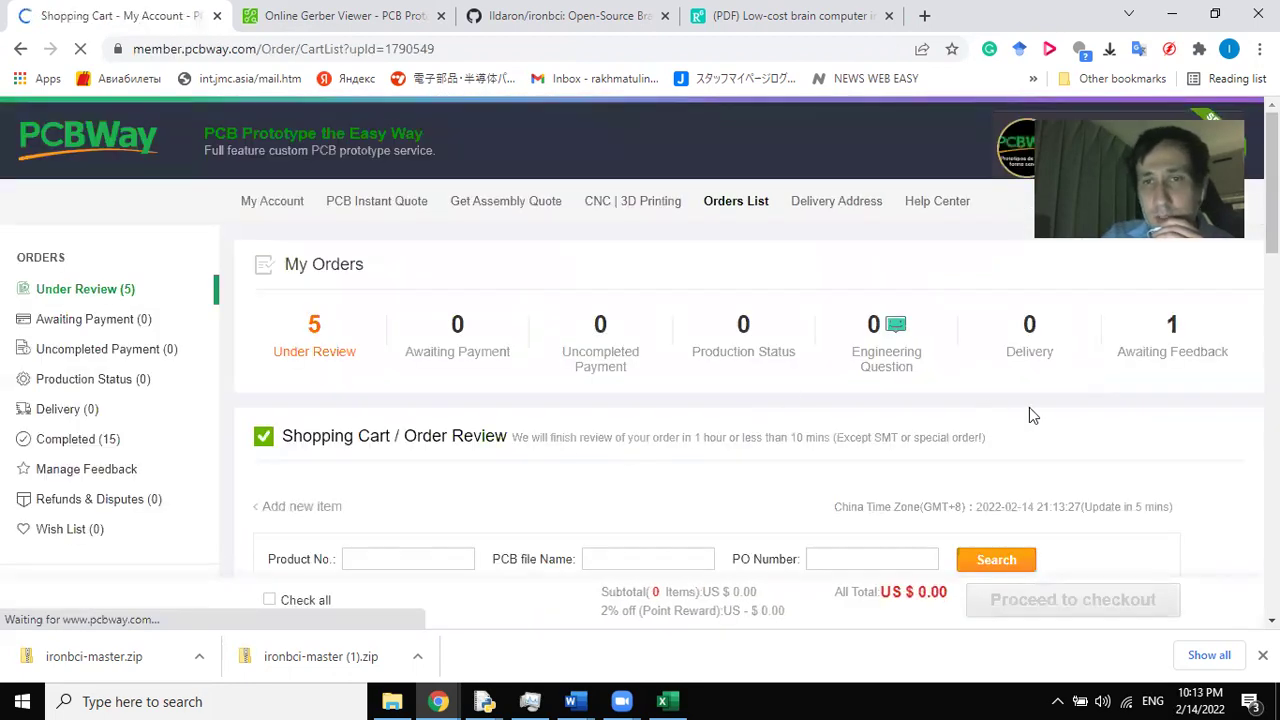
scroll(1031, 414, down, 3)
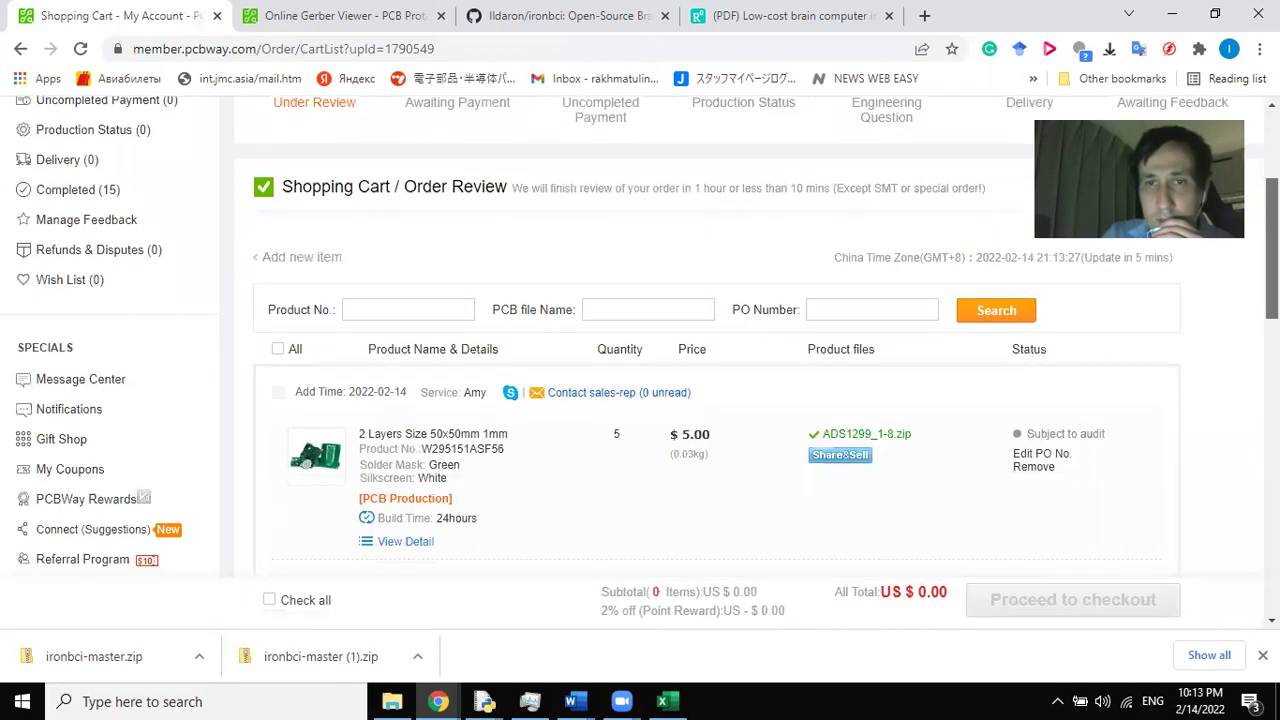
scroll(640, 336, down, 1)
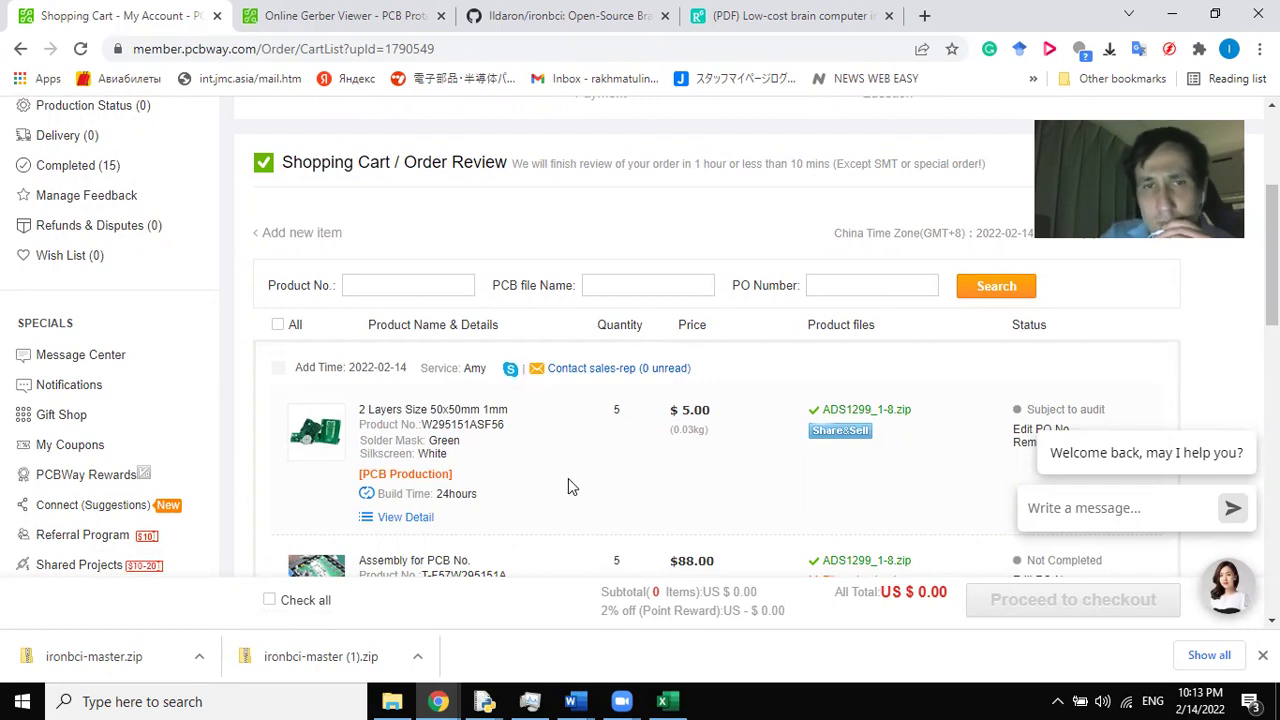
scroll(866, 319, down, 1)
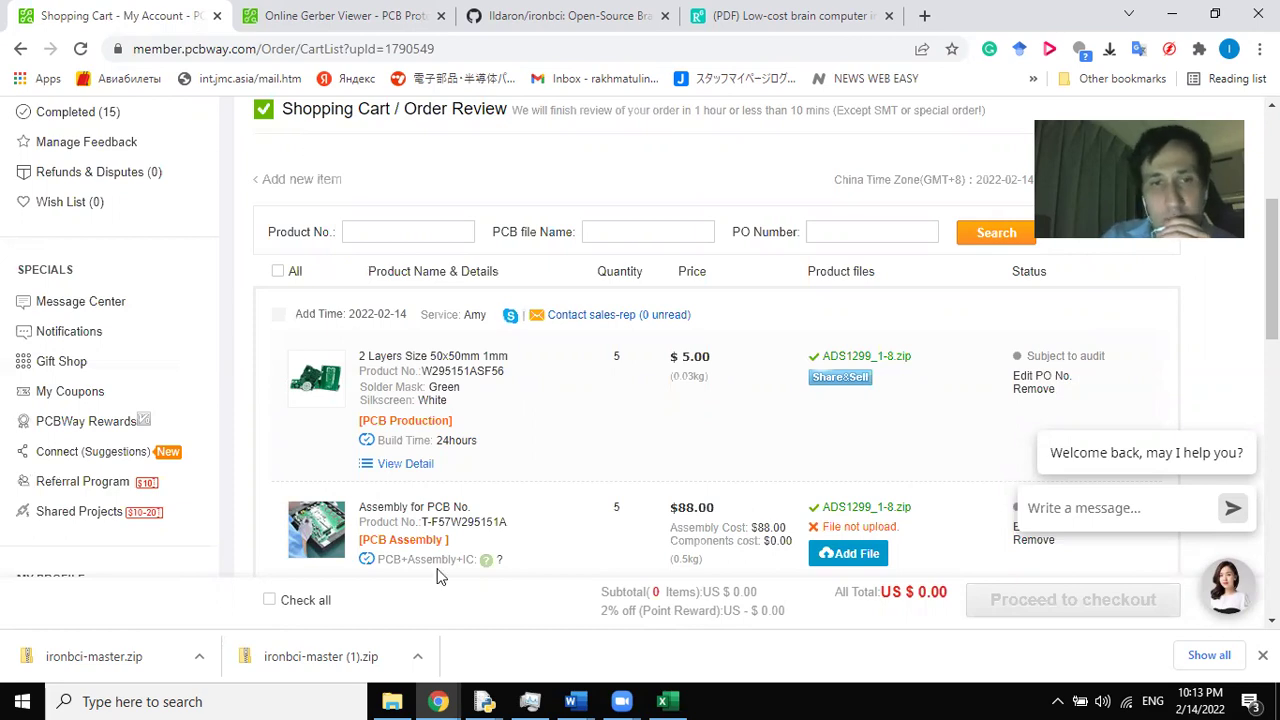
- Switch to File Explorer, find 3.BOM_ads1299 in the BOM_files folder and bring up that workbook in Excel
click(385, 700)
click(324, 120)
double_click(324, 120)
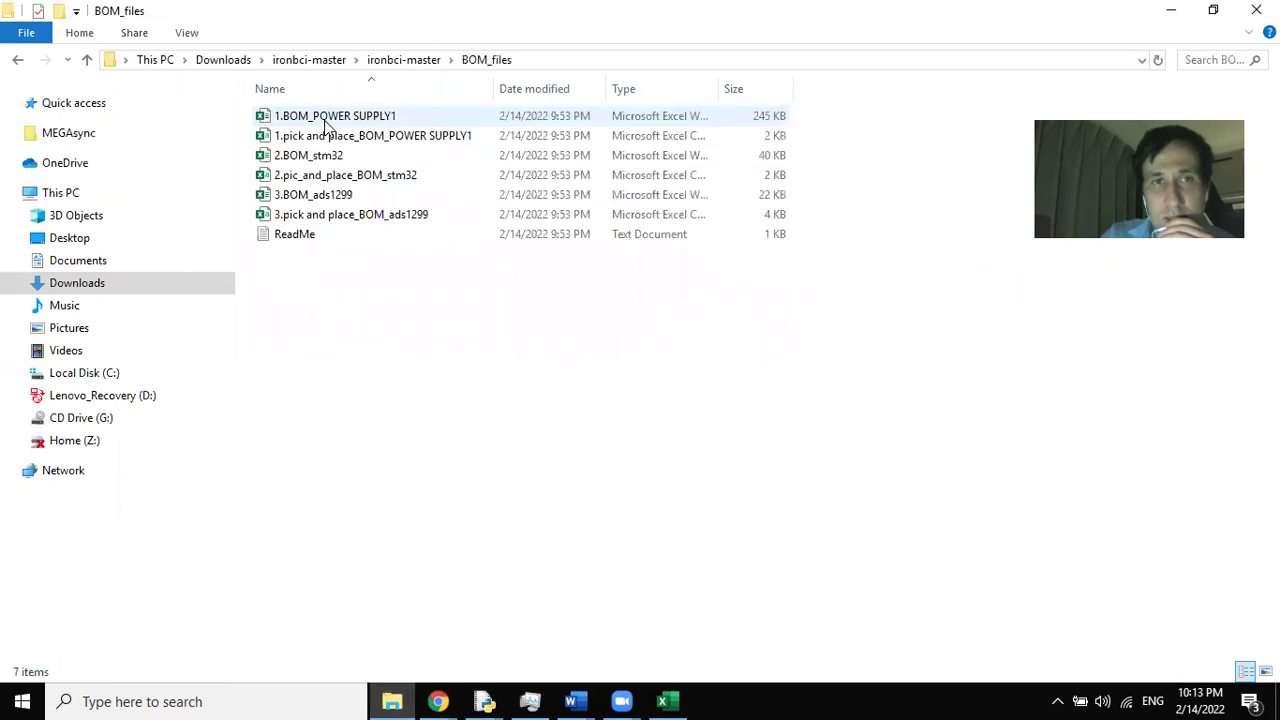
click(340, 198)
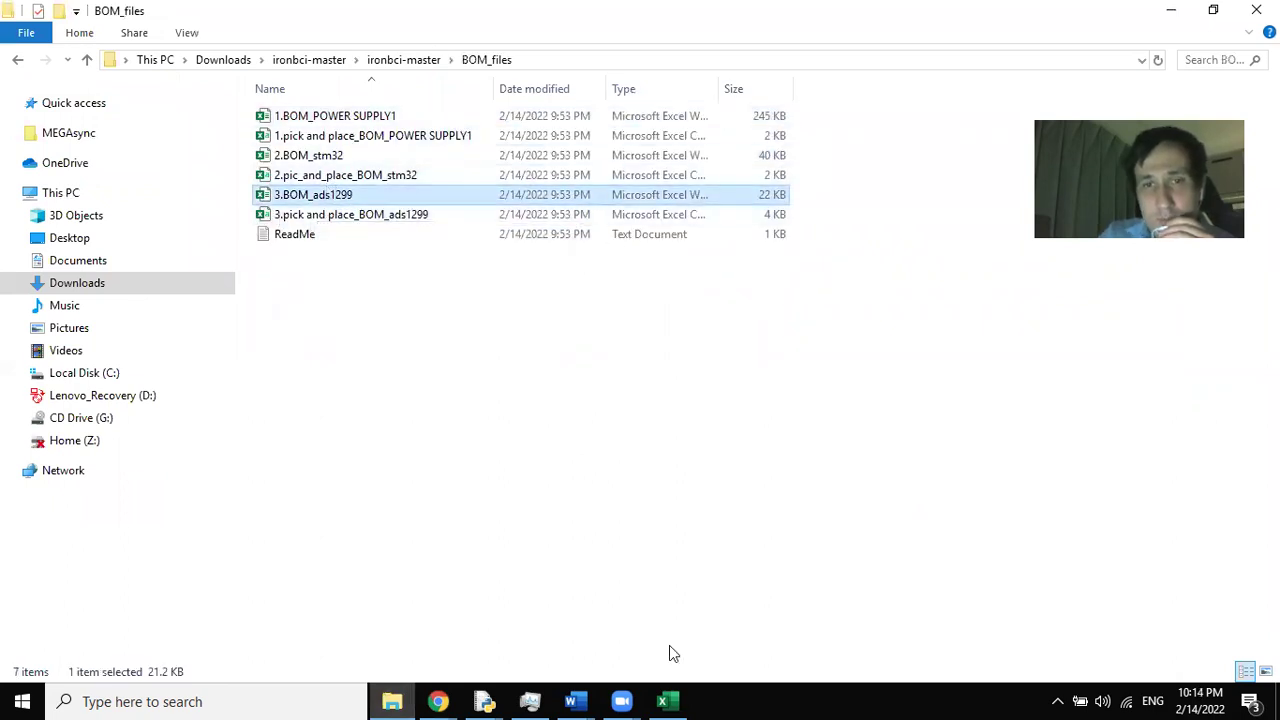
click(662, 701)
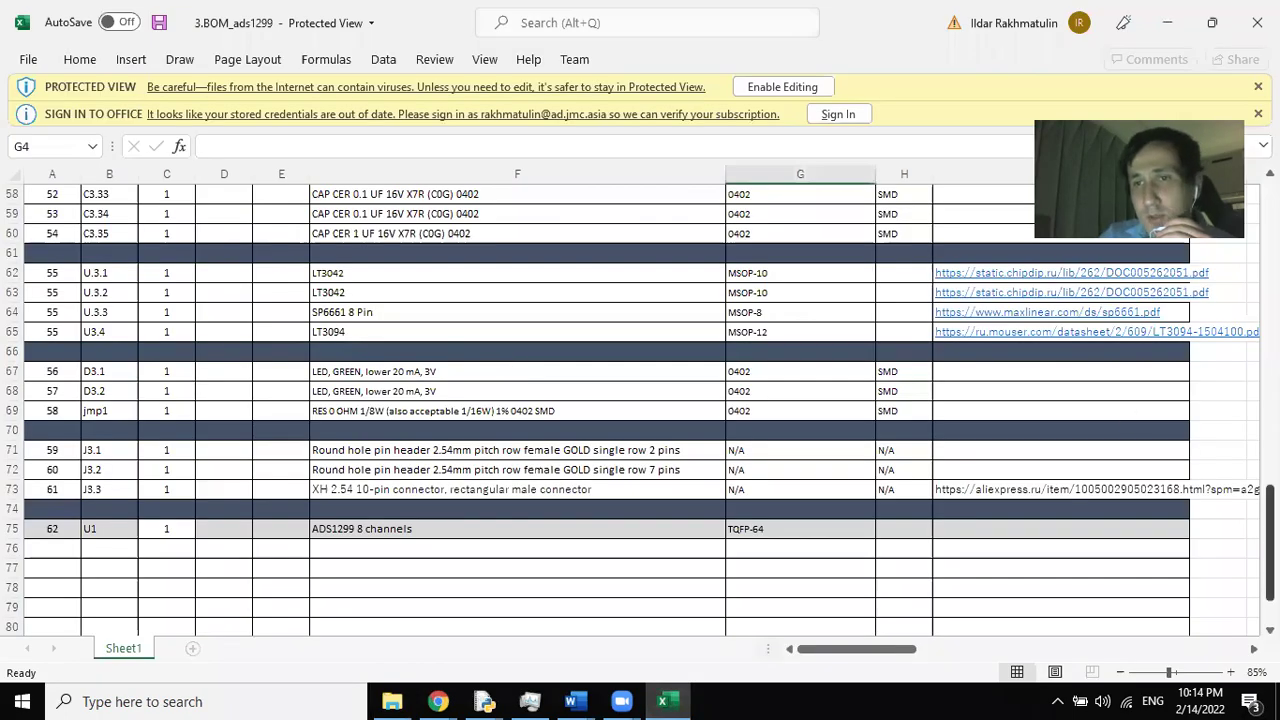
- Examine the resistor, capacitor, chip, LED and connector rows of the ADS1299 bill of materials, then minimize the workbook
scroll(640, 400, up, 19)
scroll(640, 410, down, 7)
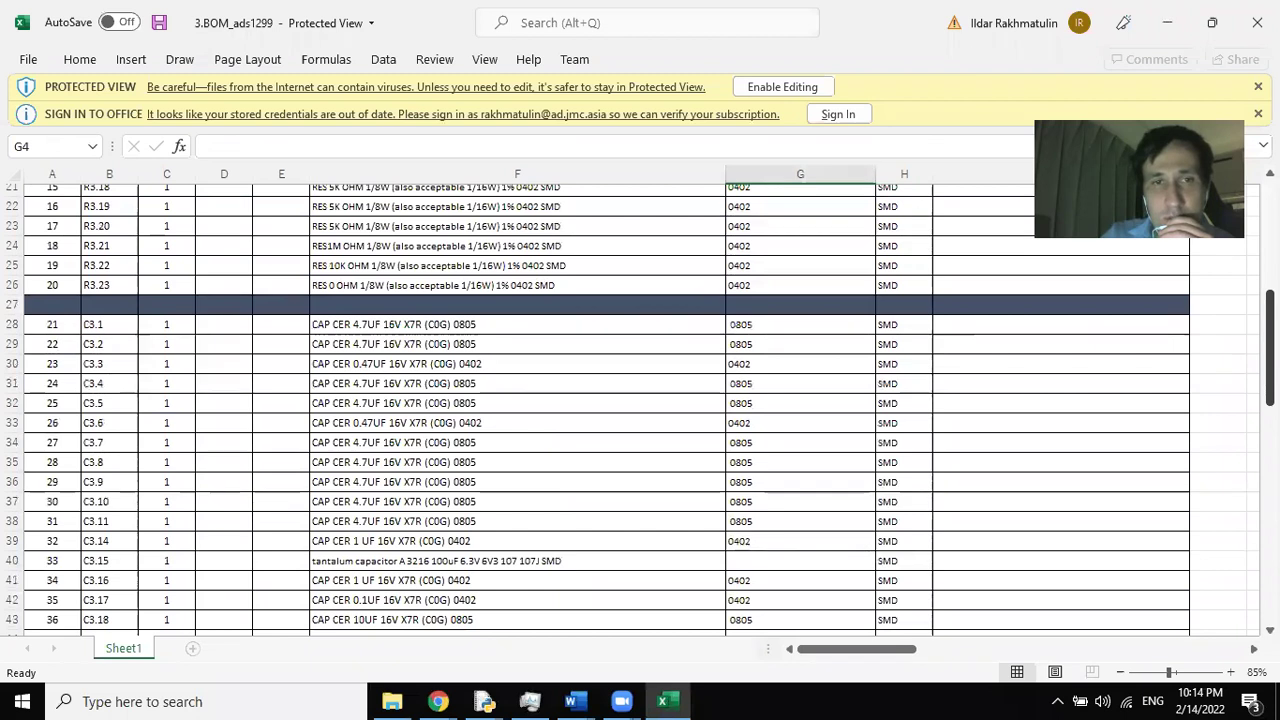
scroll(640, 410, up, 1)
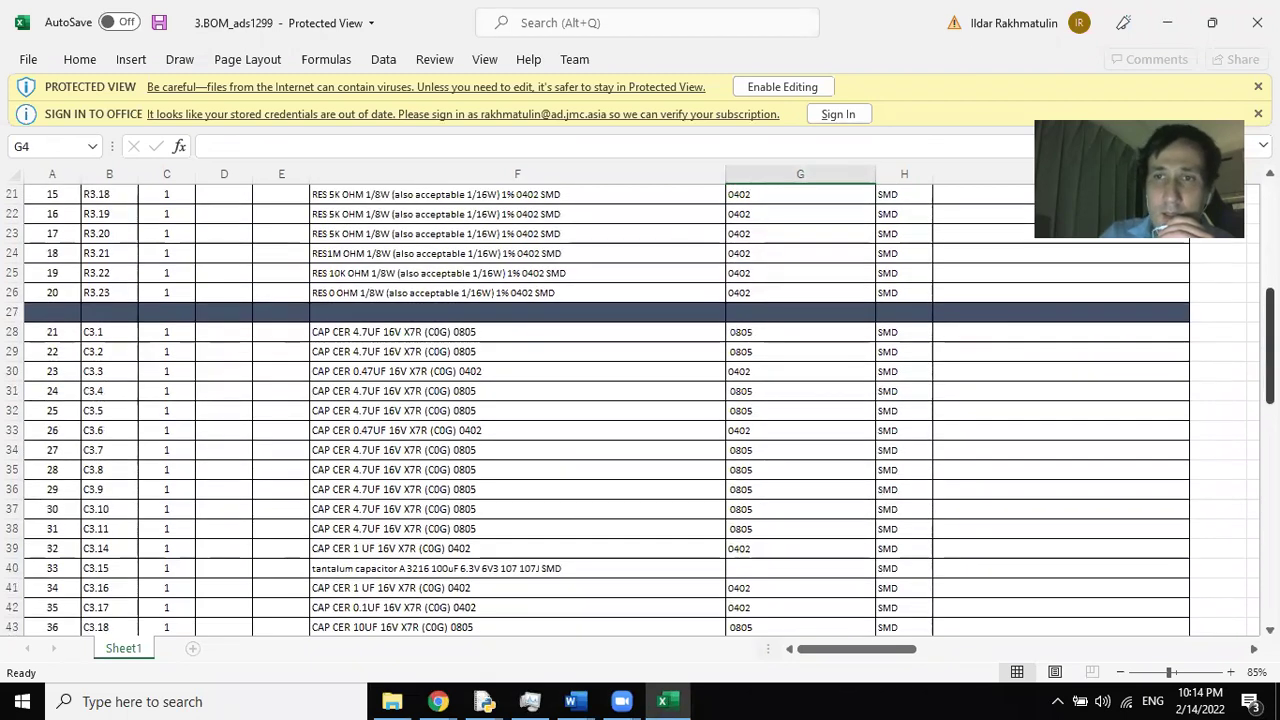
scroll(640, 410, down, 10)
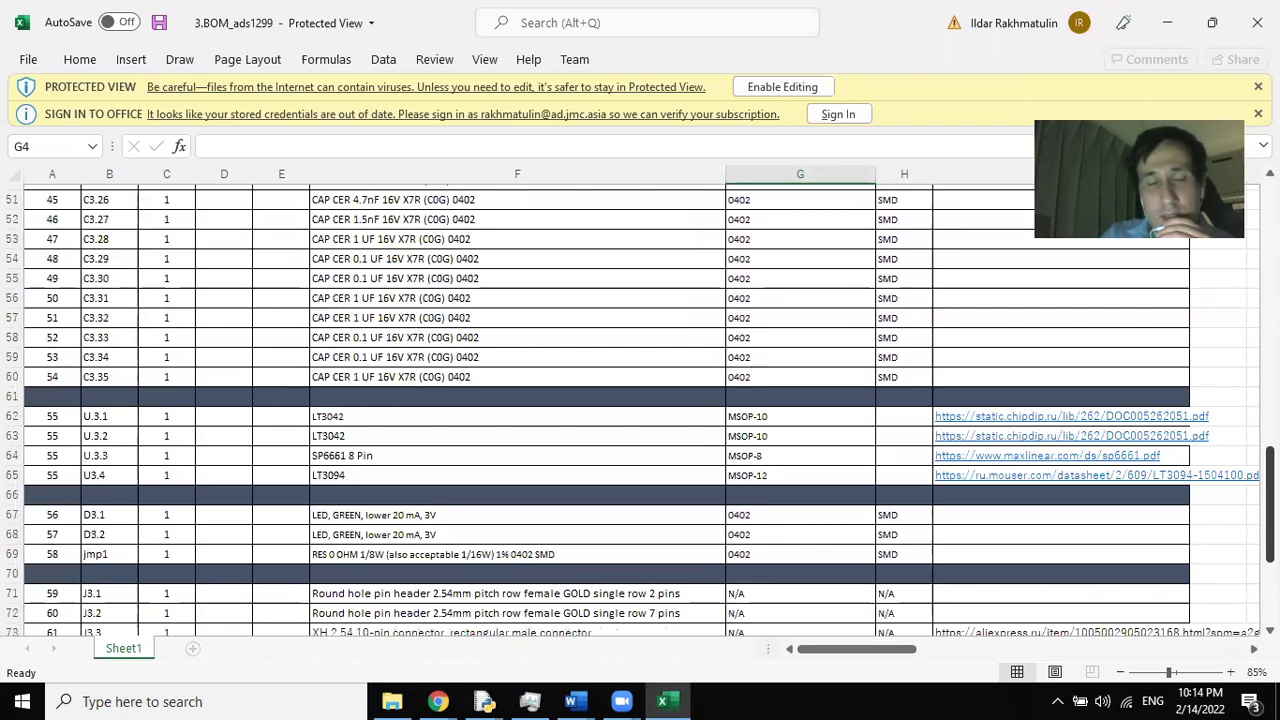
scroll(640, 410, down, 3)
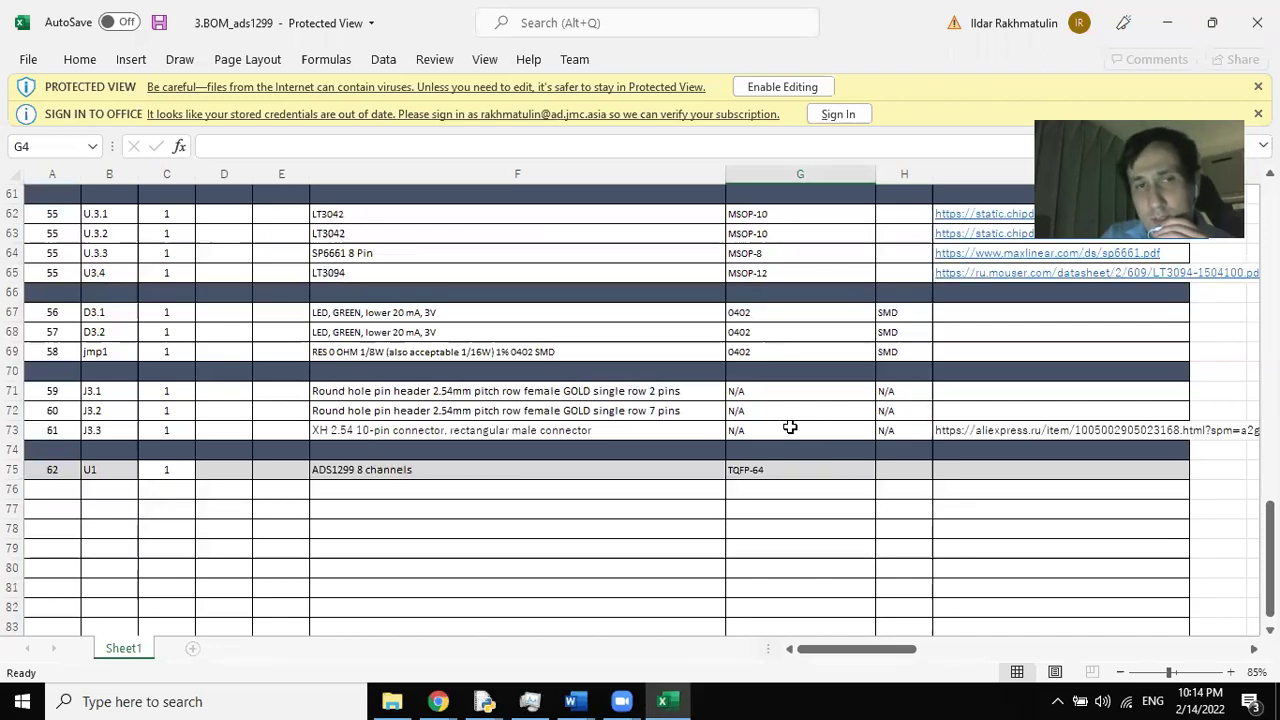
click(1166, 22)
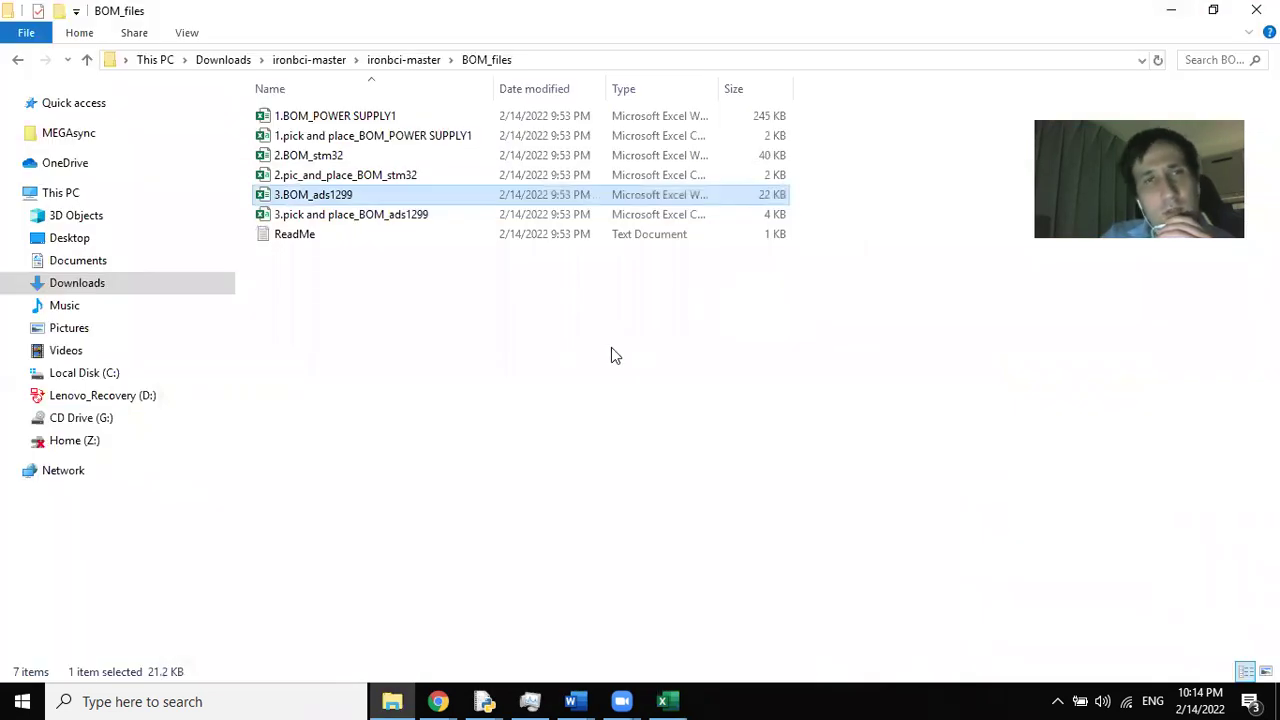
- Return to the shopping cart window in Chrome, show the ironbci GitHub repository and dismiss its clone options
click(495, 420)
key(Down)
key(Up)
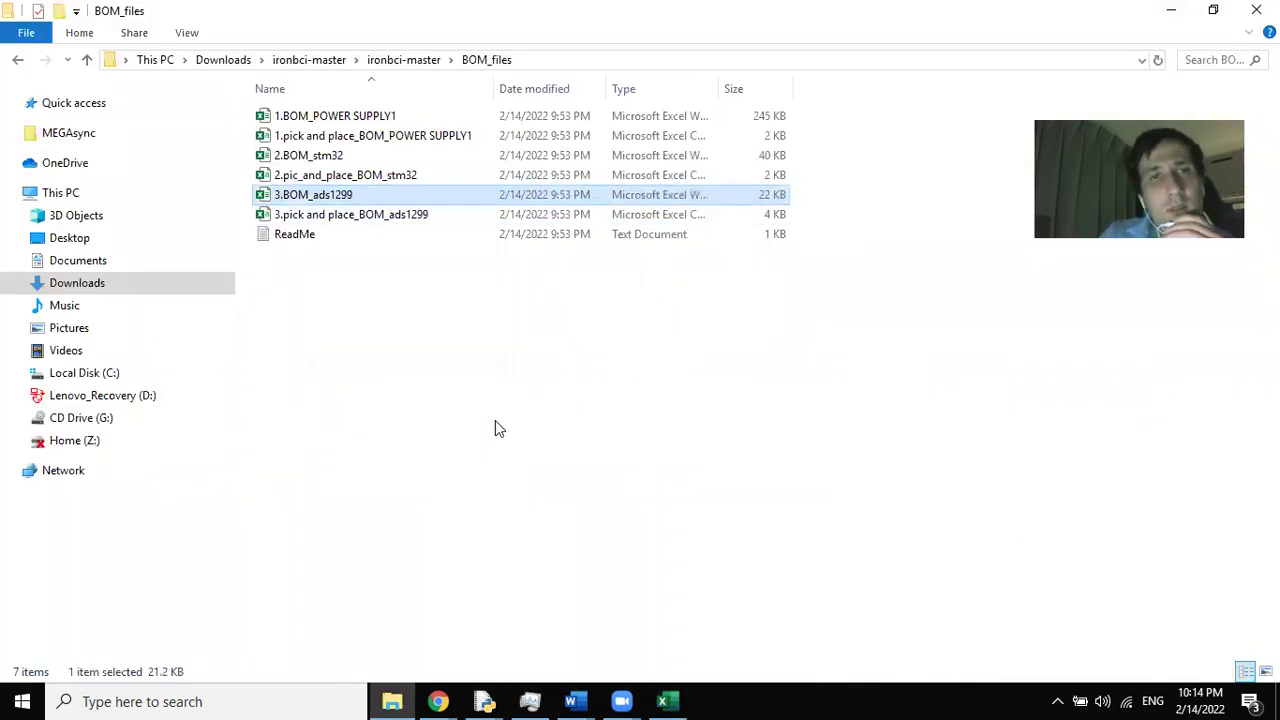
click(438, 701)
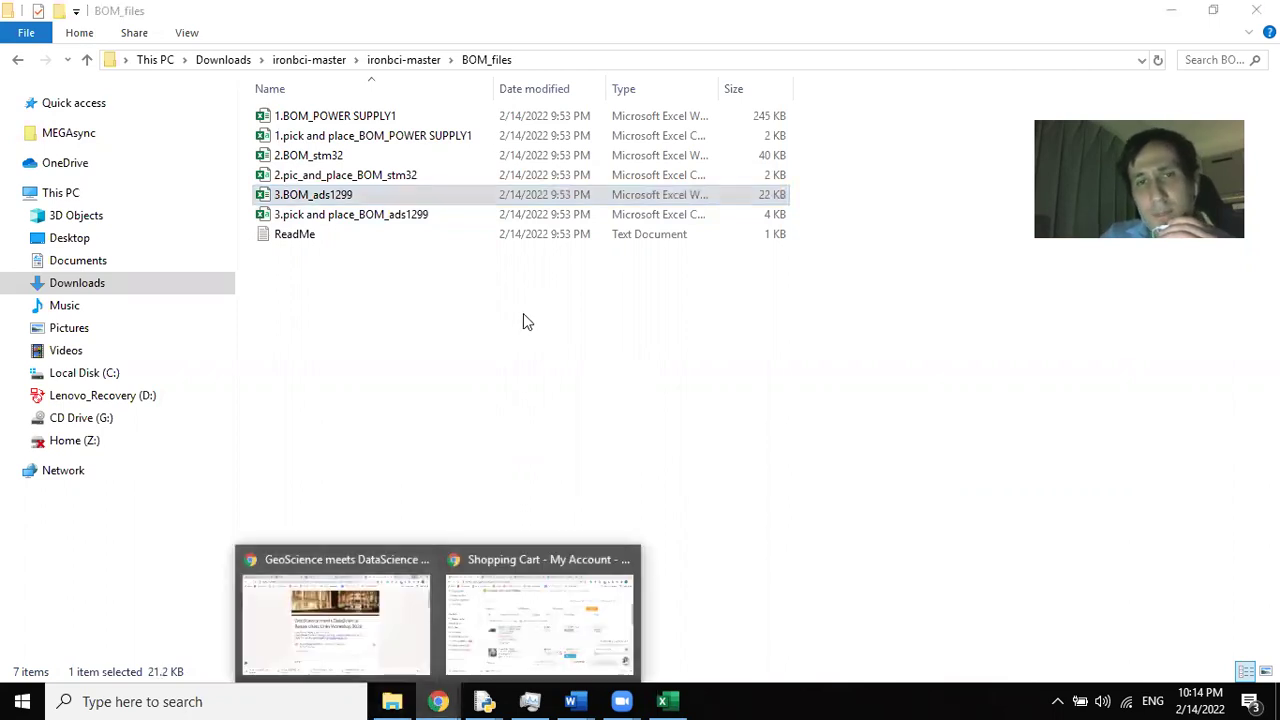
click(514, 622)
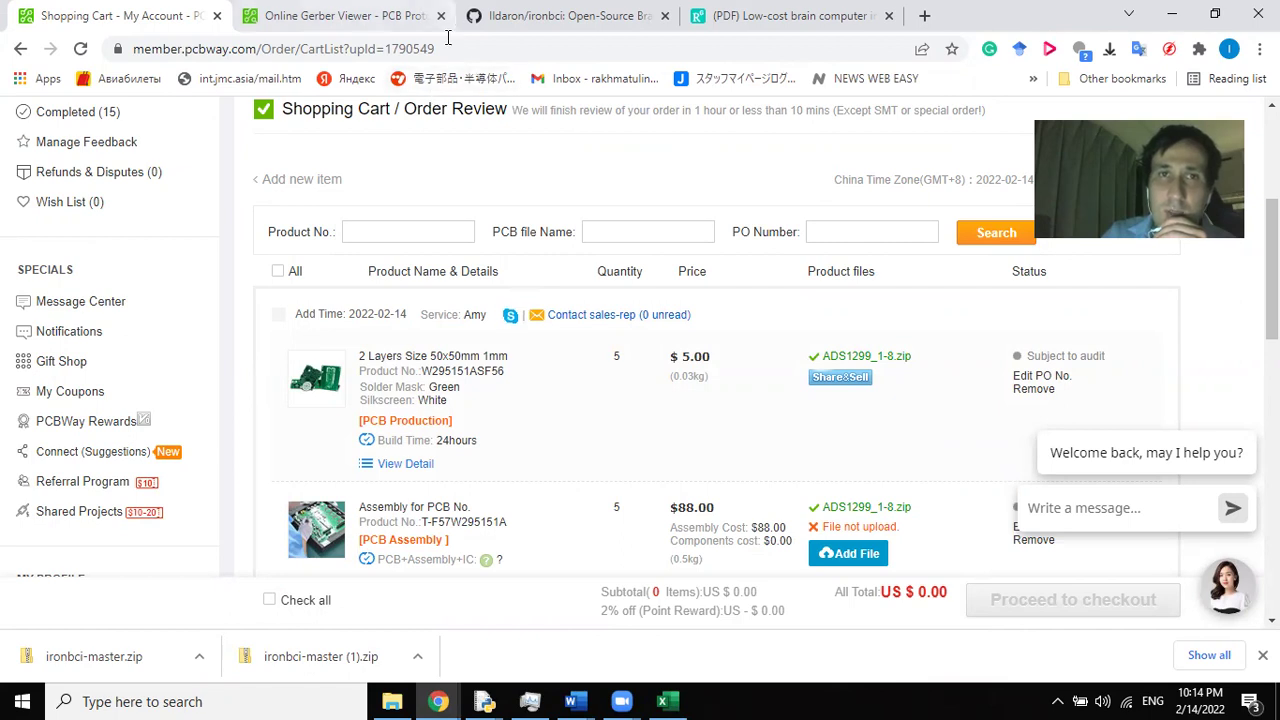
click(495, 16)
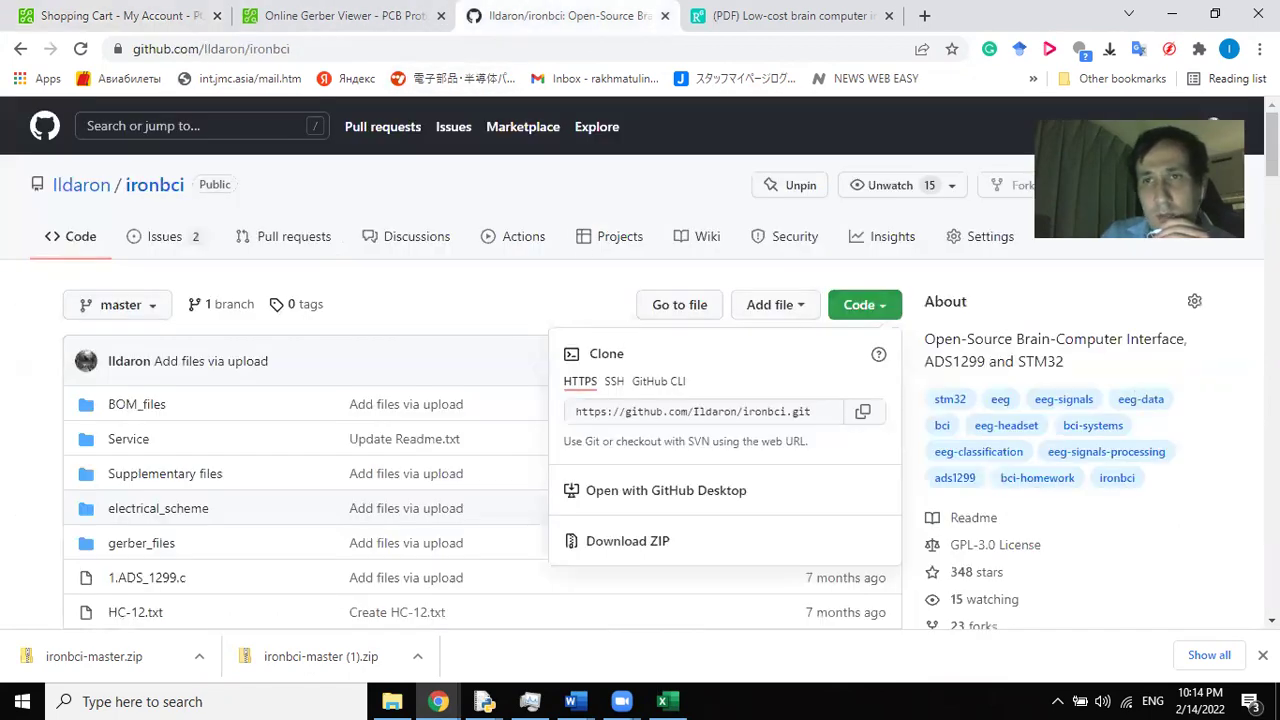
drag(1272, 144, 1272, 174)
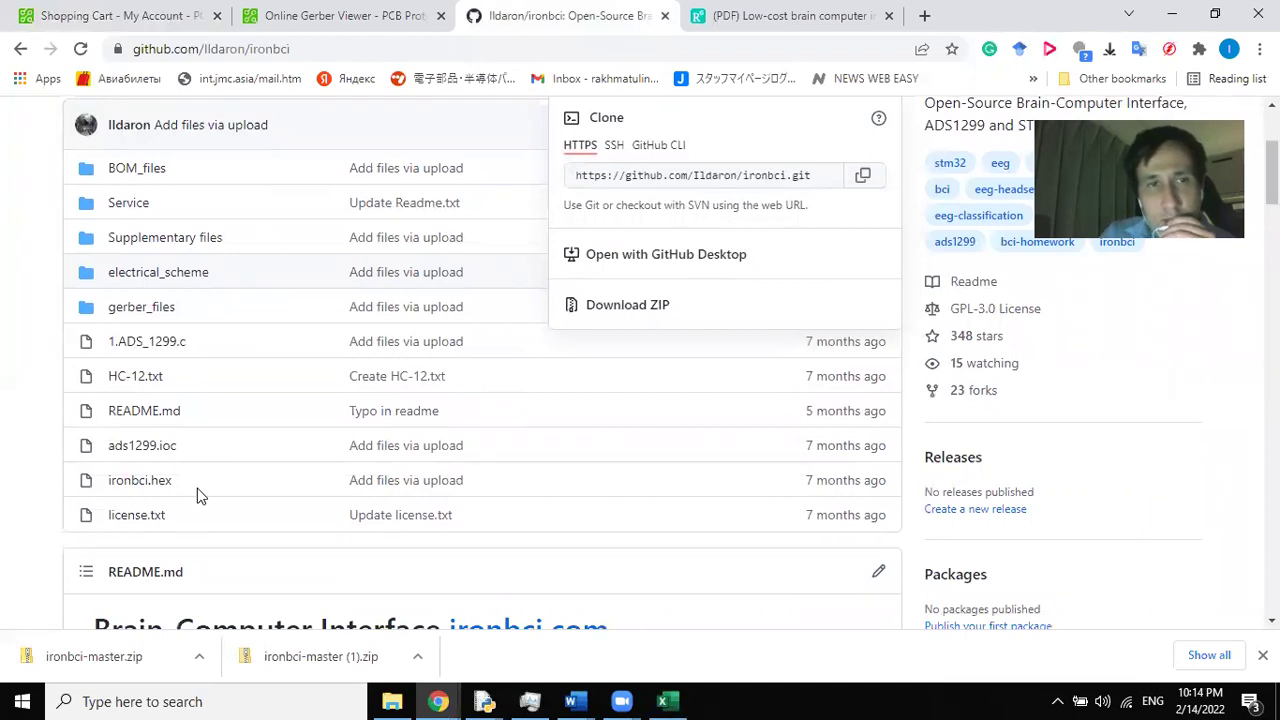
click(100, 487)
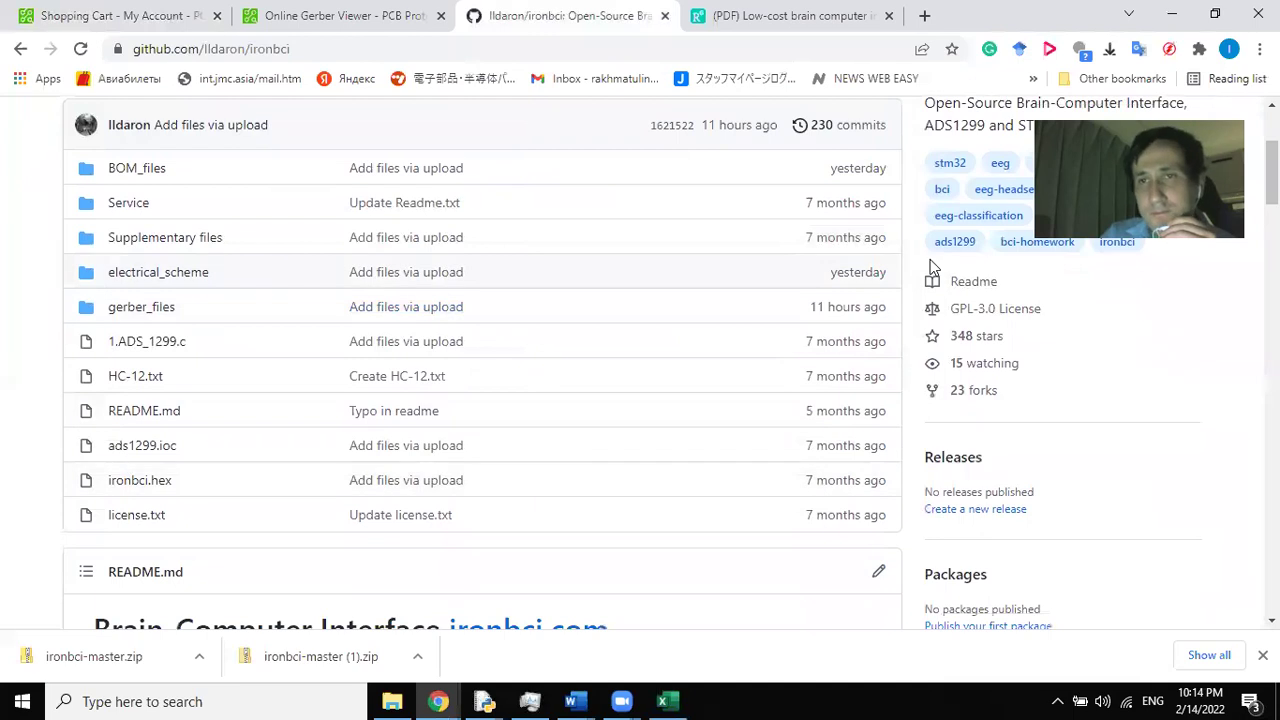
- Examine the repository README, including the How it Works notes on uploading the hex file with ST-LINK V2 and the labelled board picture
scroll(946, 478, down, 3)
scroll(946, 480, down, 10)
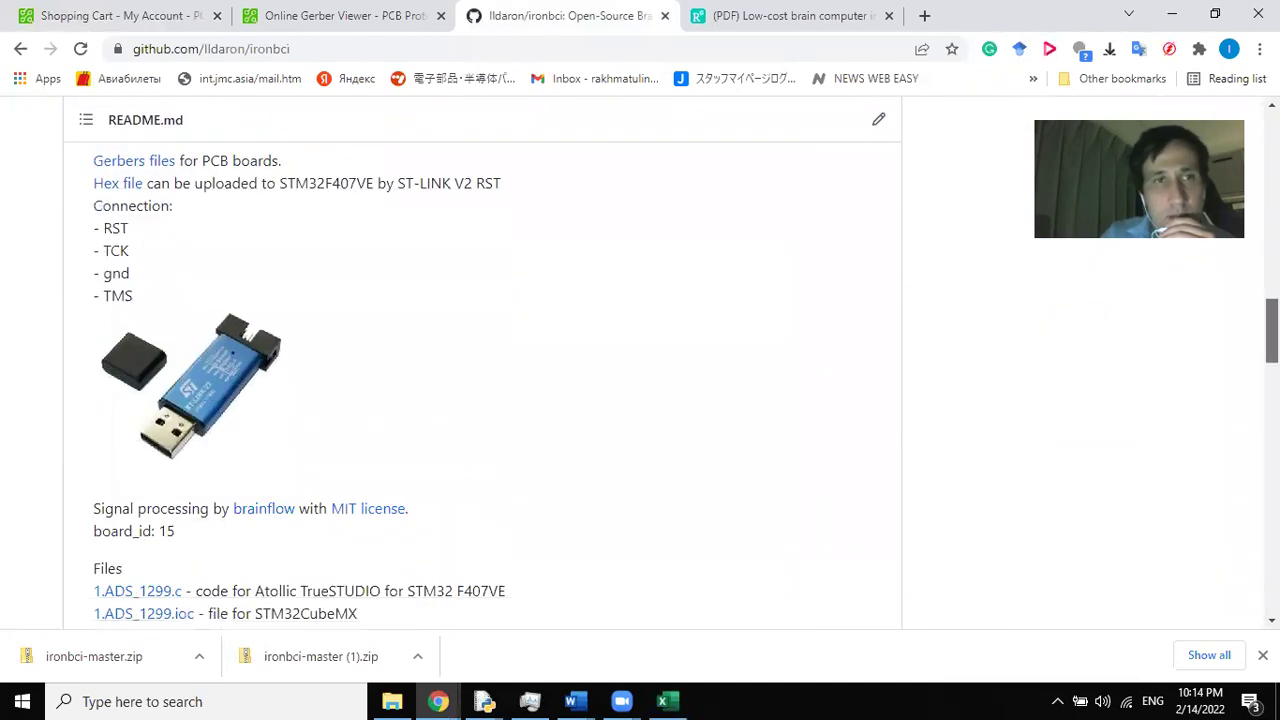
scroll(590, 286, up, 1)
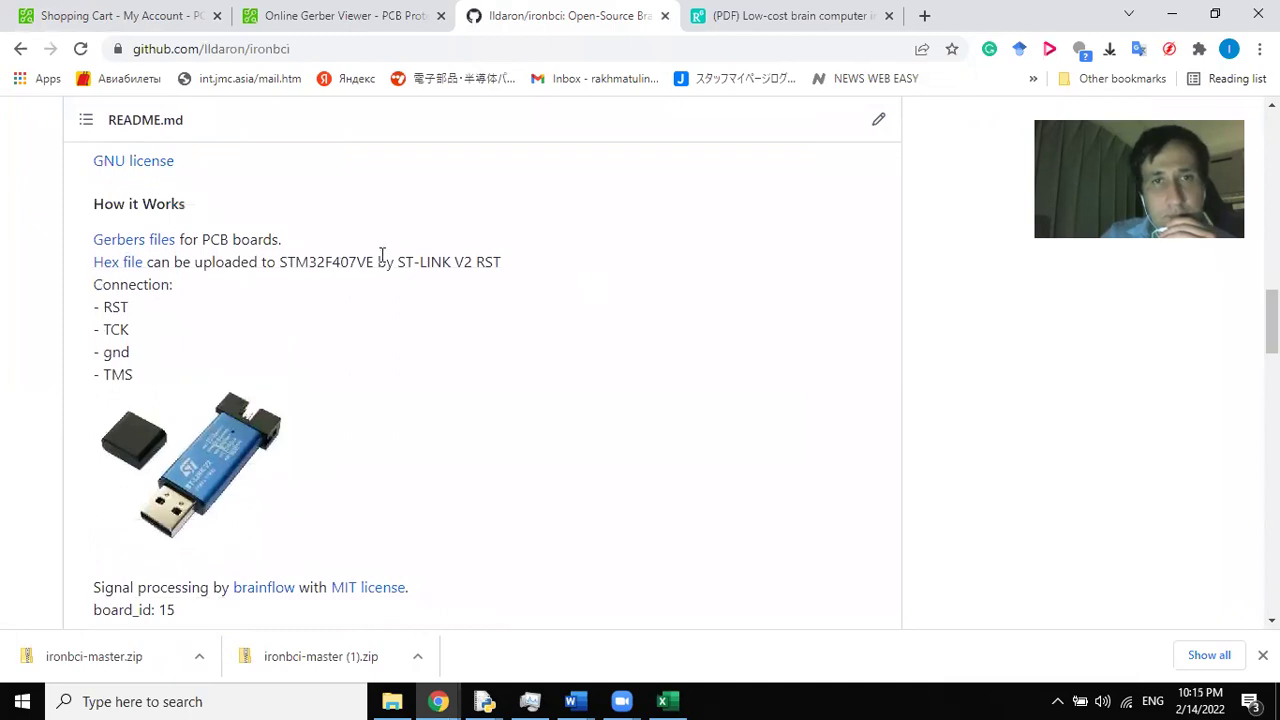
drag(398, 266, 406, 262)
click(598, 260)
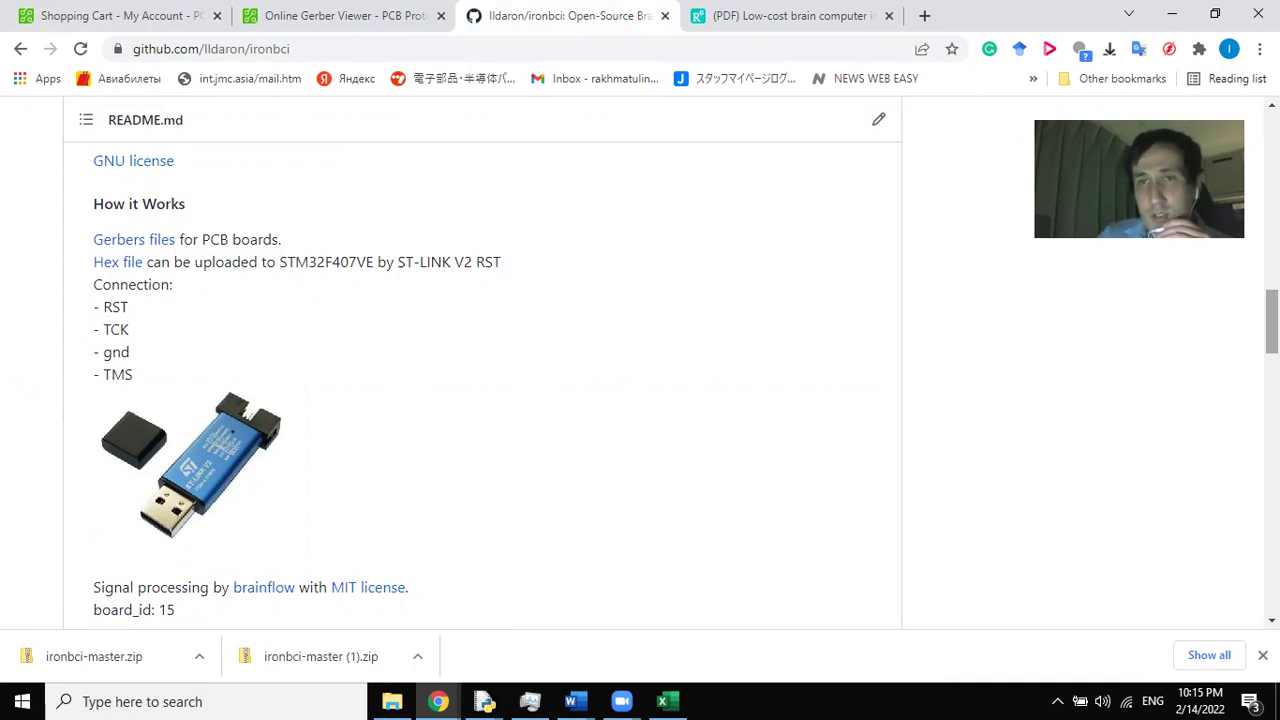
drag(1272, 320, 1272, 215)
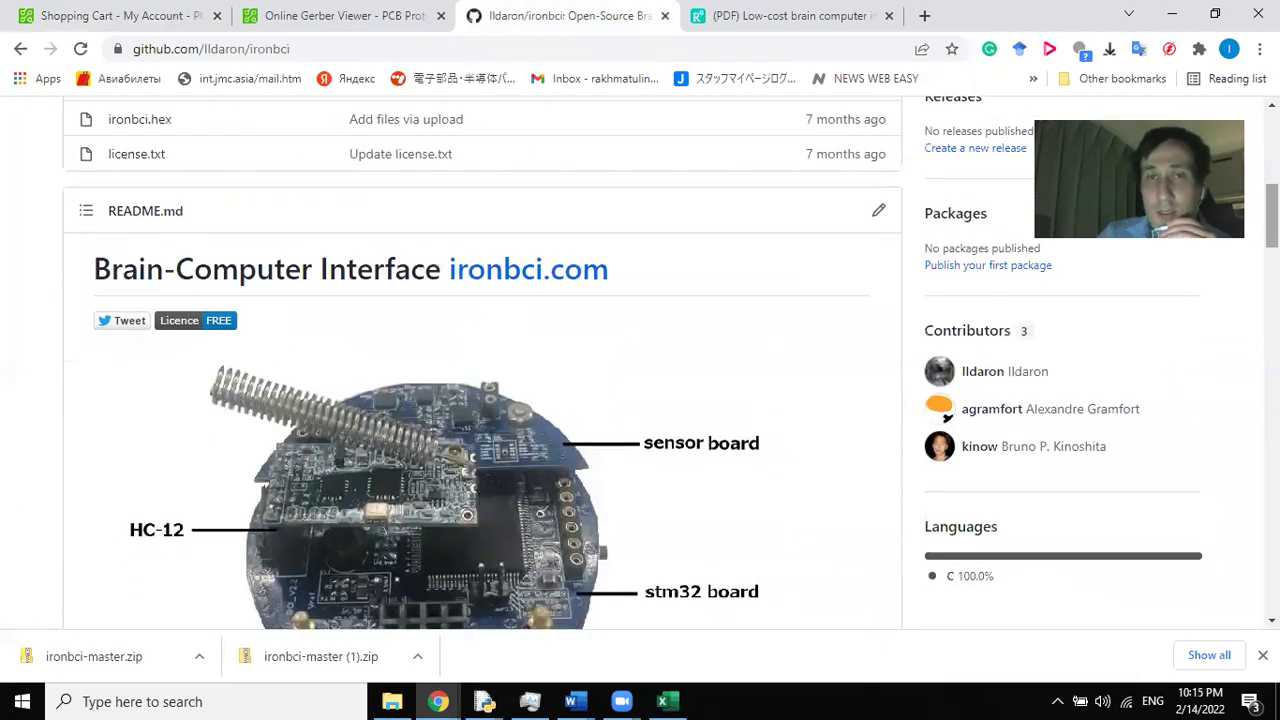